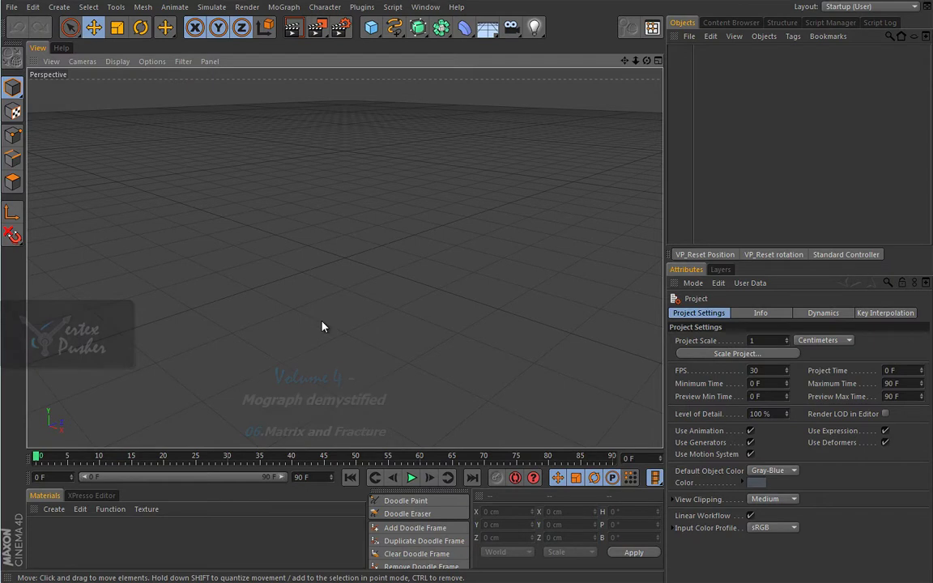
Add a MoGraph Matrix object to the scene
{"action": "left_click", "coordinate": [287, 8]}
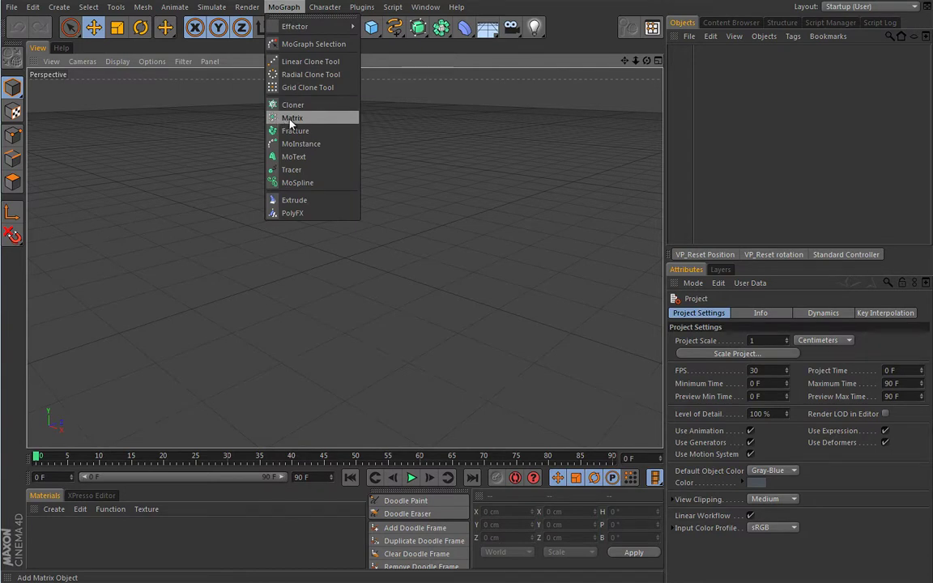
{"action": "left_click", "coordinate": [292, 119]}
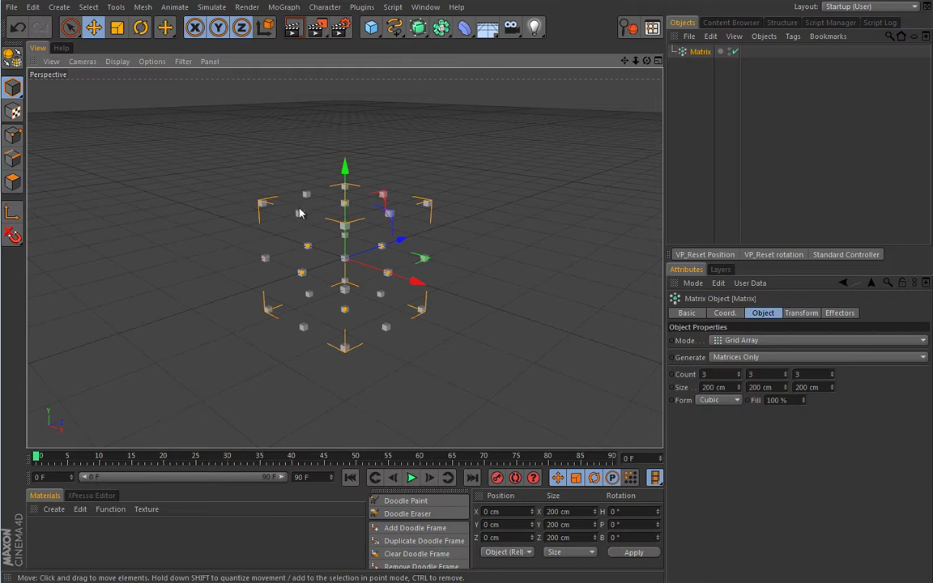
{"action": "scroll", "coordinate": [287, 235], "scroll_direction": "up", "scroll_amount": 4}
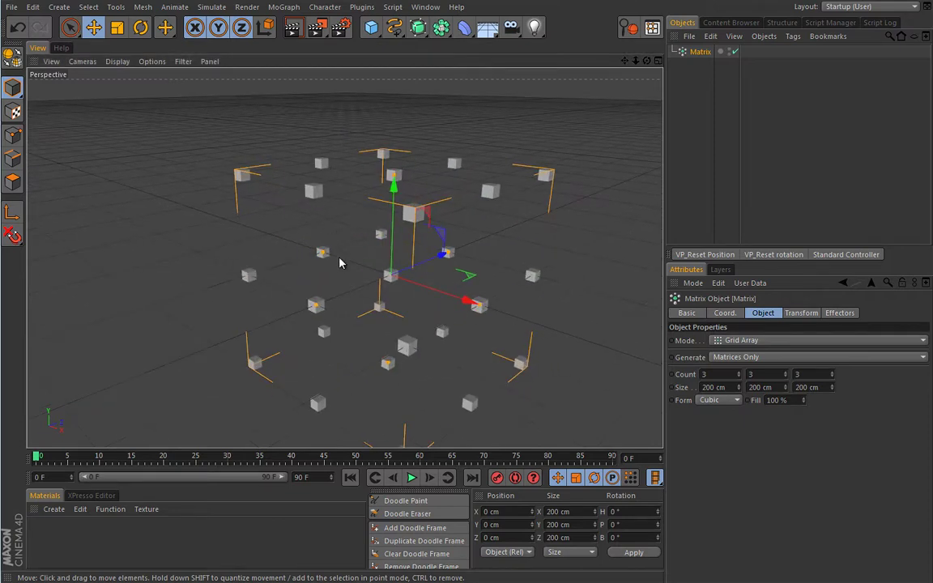
{"action": "scroll", "coordinate": [338, 234], "scroll_direction": "down", "scroll_amount": 3}
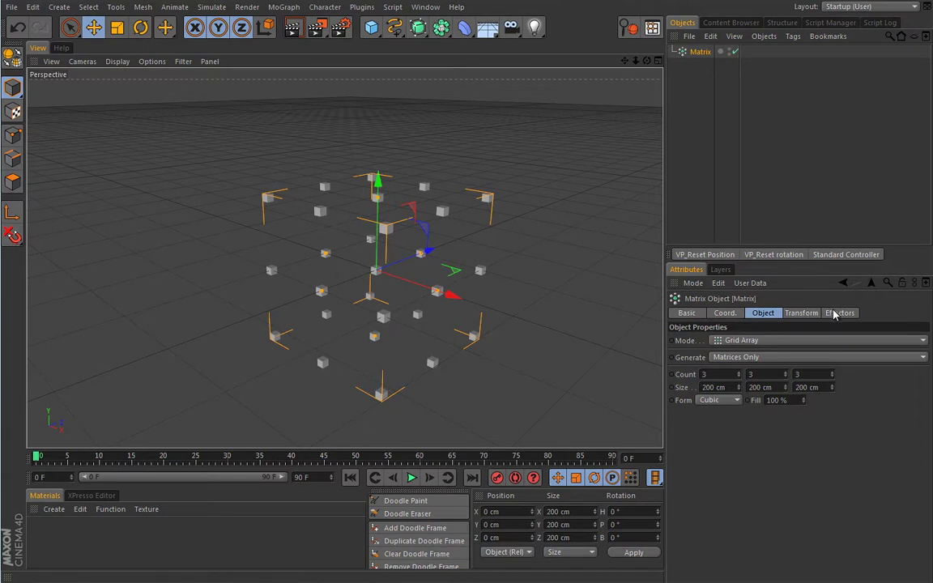
Set the Matrix object's mode to Linear and look through its Transform and Effectors settings
{"action": "left_click", "coordinate": [719, 340]}
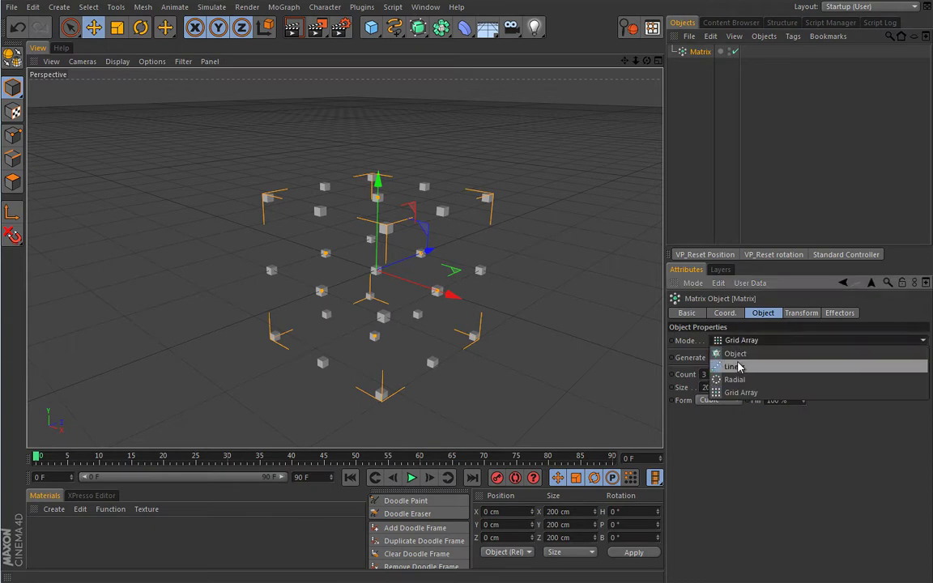
{"action": "left_click", "coordinate": [735, 367]}
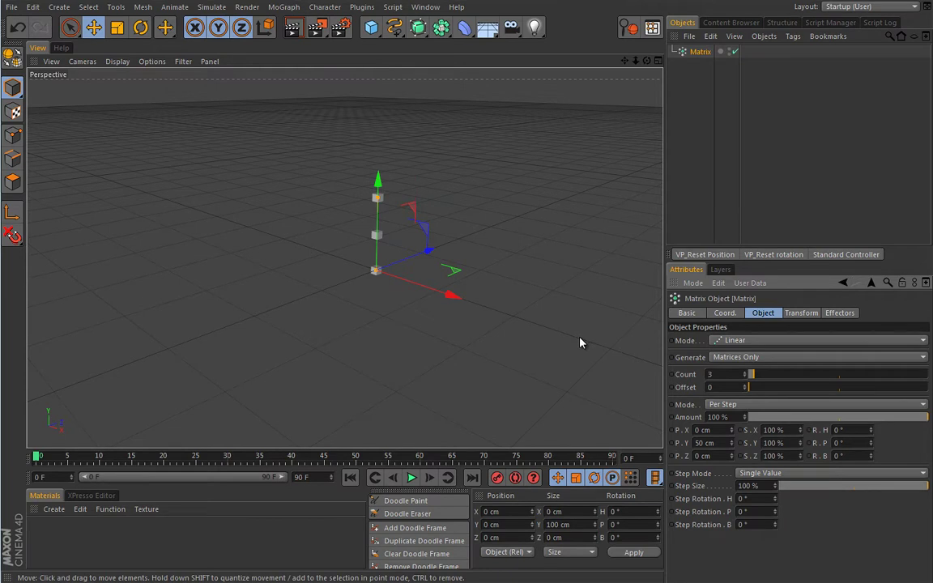
{"action": "left_click", "coordinate": [800, 313]}
{"action": "left_click", "coordinate": [840, 313]}
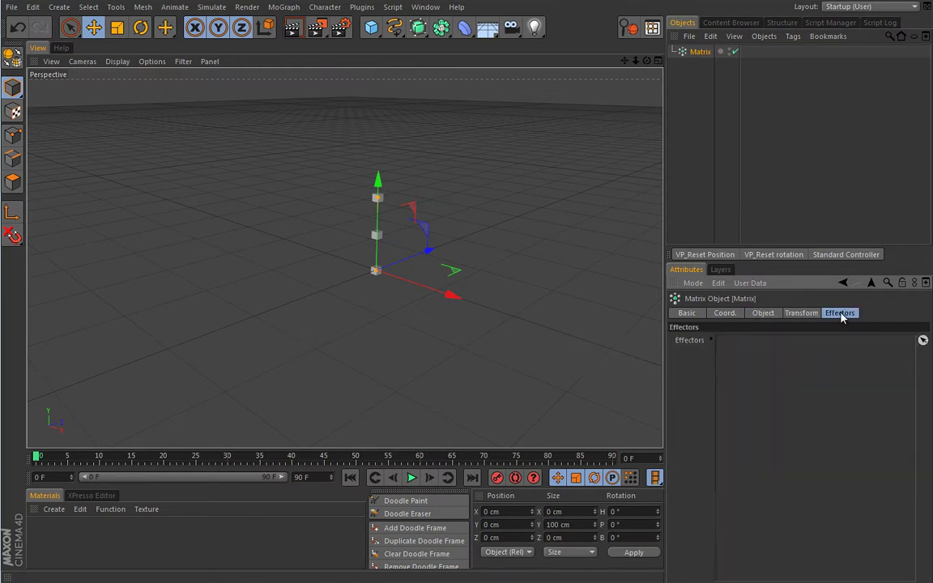
{"action": "left_click", "coordinate": [763, 314]}
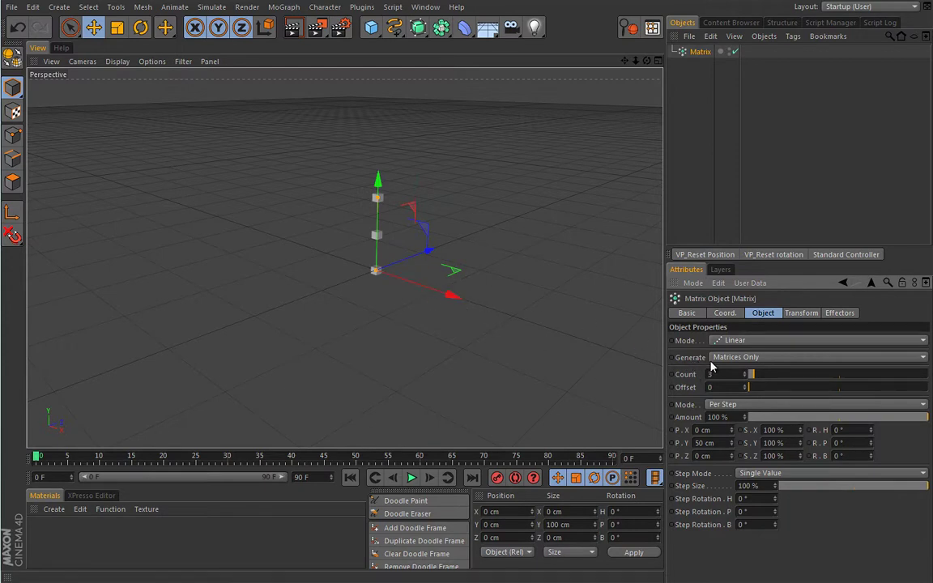
Try Thinking Particles as the Matrix object's Generate option, and restore it to Matrices Only
{"action": "left_click", "coordinate": [921, 360]}
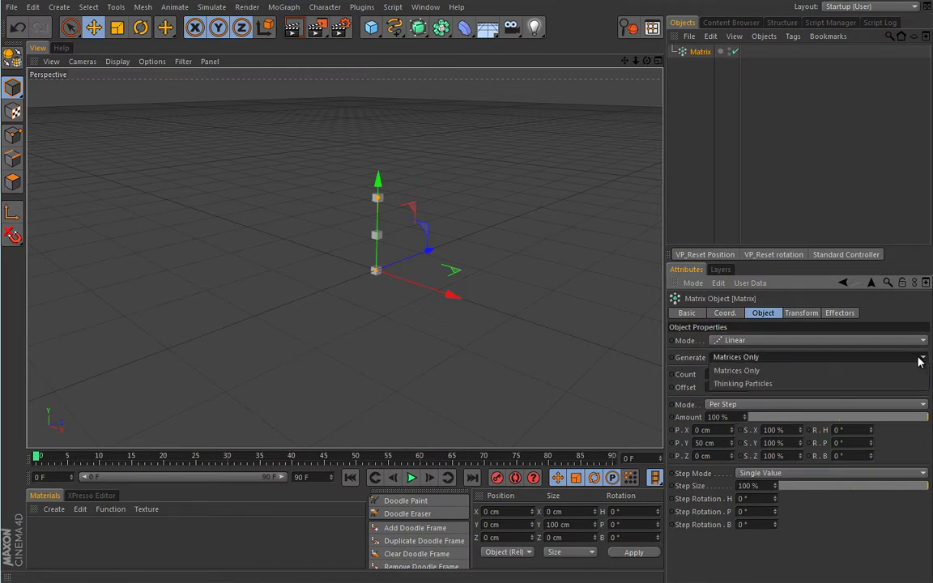
{"action": "left_click", "coordinate": [814, 383]}
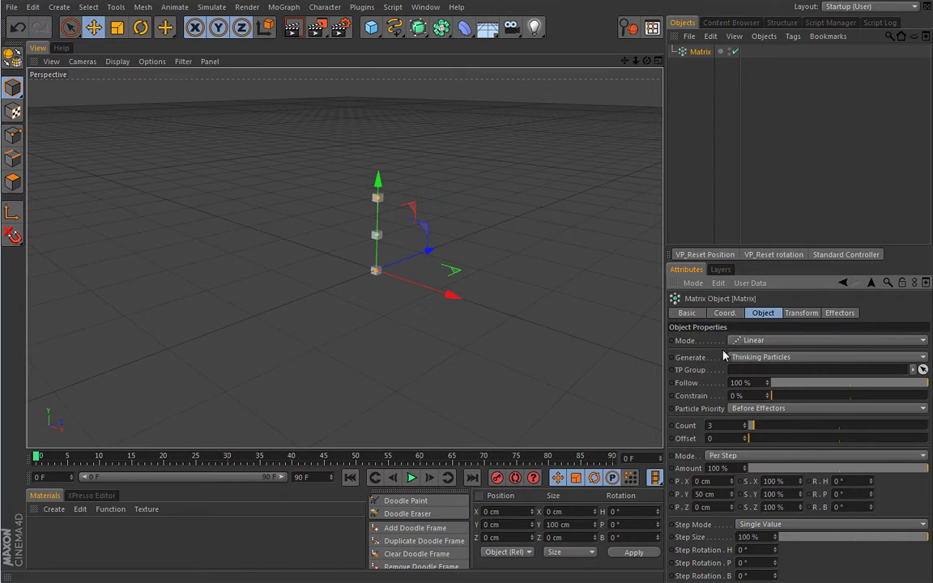
{"action": "left_click", "coordinate": [751, 358]}
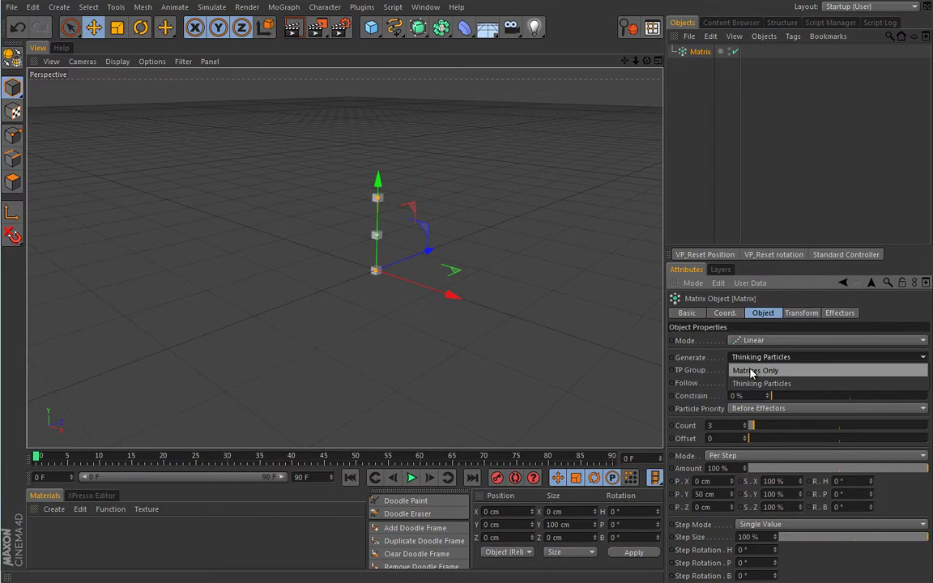
{"action": "left_click", "coordinate": [752, 371]}
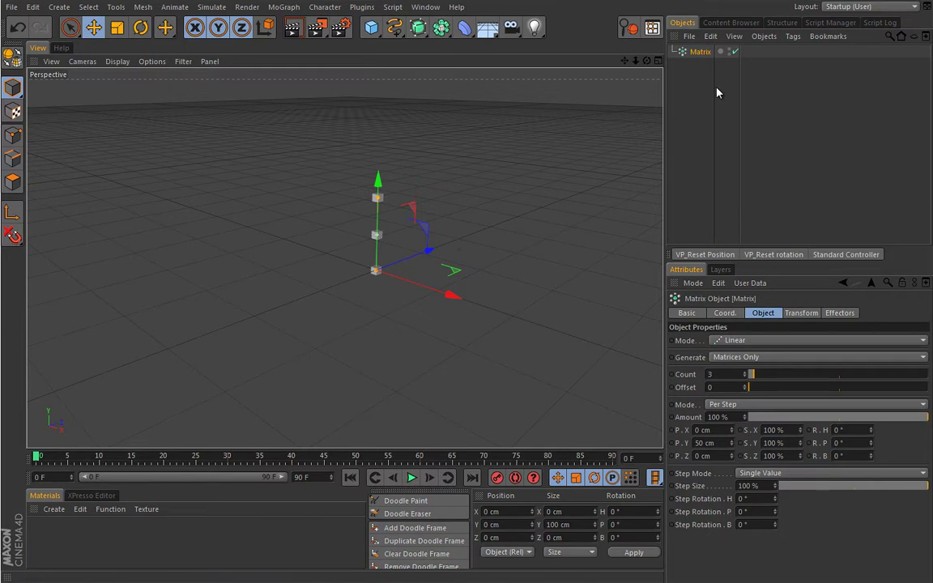
Disable the Matrix object and play the animation briefly, returning to frame 0
{"action": "left_click", "coordinate": [688, 93]}
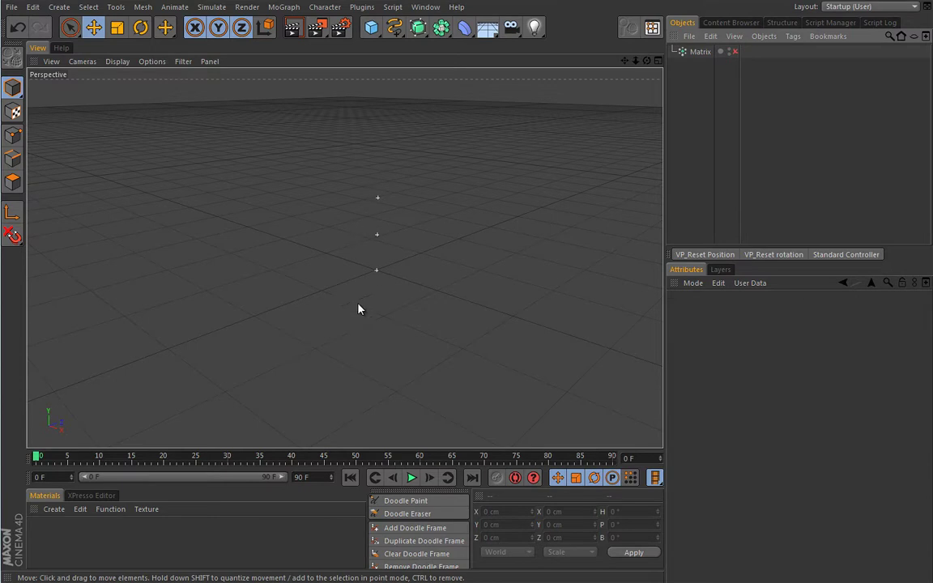
{"action": "left_click", "coordinate": [410, 477]}
{"action": "left_click", "coordinate": [411, 478]}
{"action": "left_click", "coordinate": [350, 478]}
{"action": "left_click", "coordinate": [466, 30]}
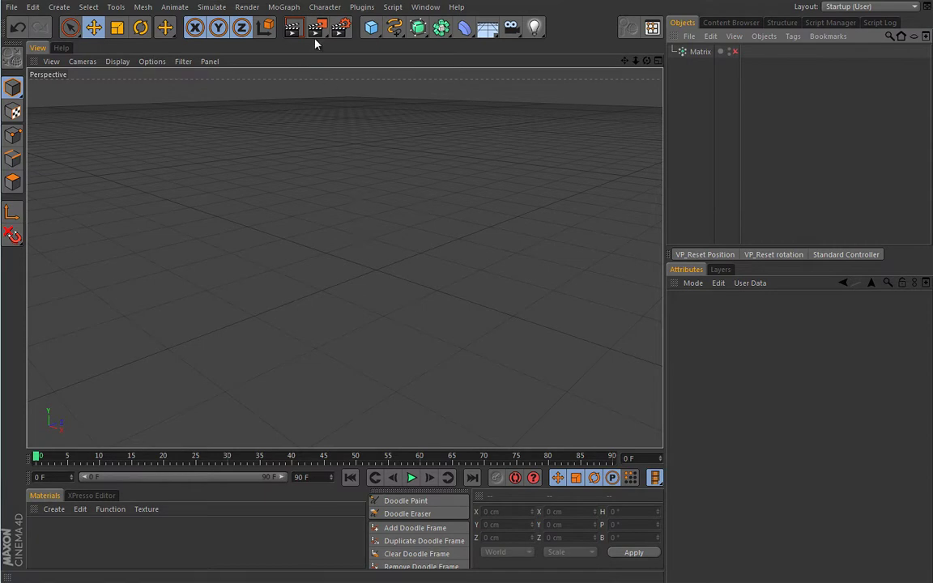
{"action": "left_click", "coordinate": [283, 7]}
{"action": "left_click", "coordinate": [406, 201]}
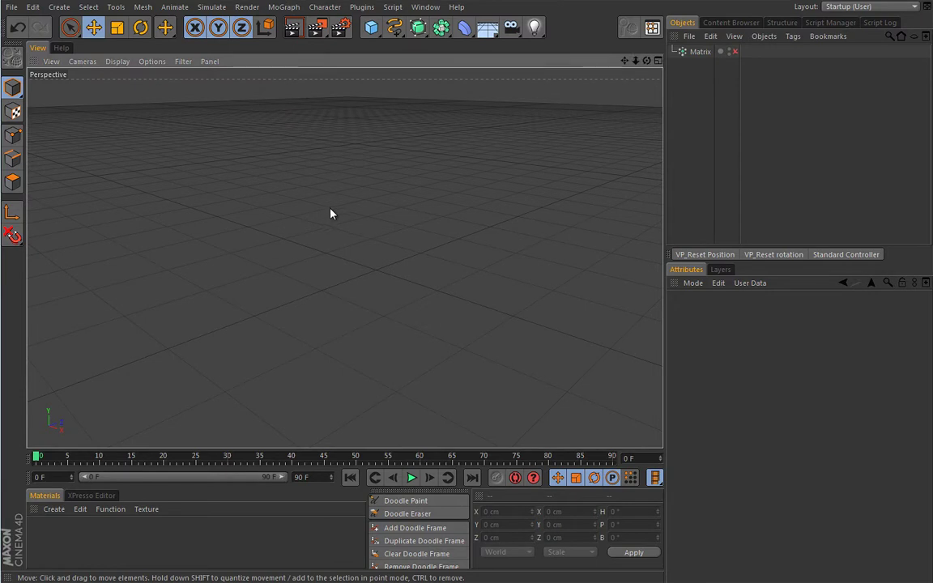
Add a Cloner and nest in it a Torus scaled down to a 20 cm ring radius and 5 cm pipe radius
{"action": "left_click", "coordinate": [284, 7]}
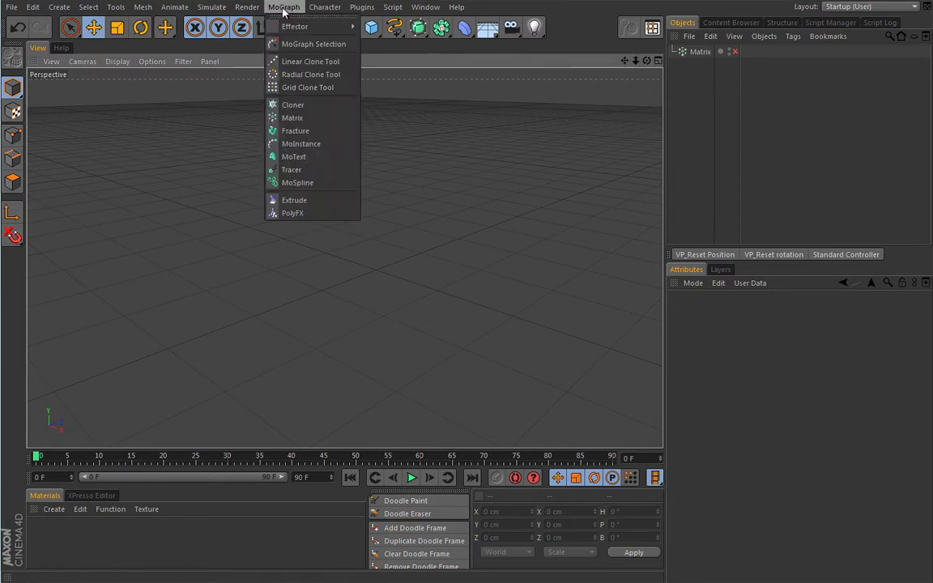
{"action": "left_click", "coordinate": [291, 102]}
{"action": "left_click_drag", "start_coordinate": [371, 26], "coordinate": [378, 83]}
{"action": "key", "text": "t"}
{"action": "left_click_drag", "start_coordinate": [456, 144], "coordinate": [168, 324]}
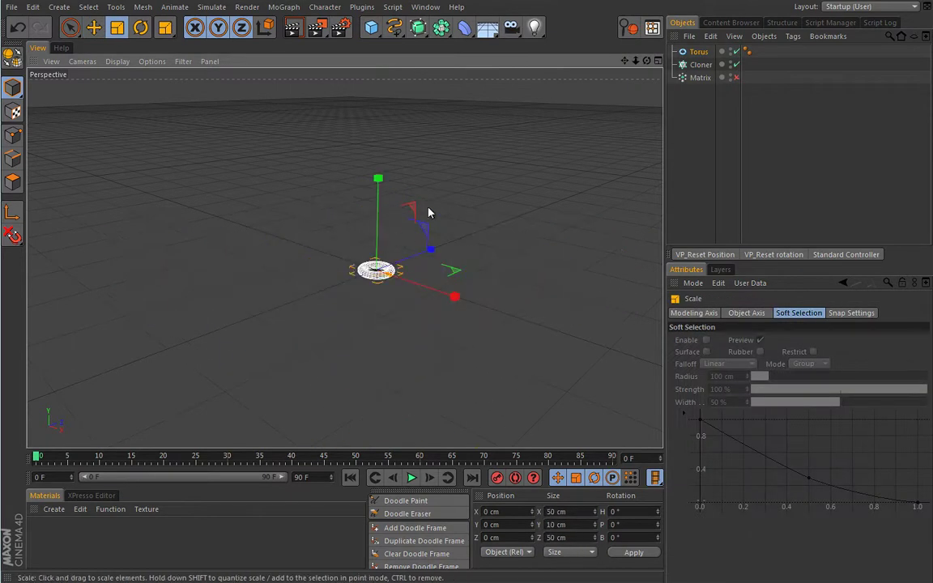
{"action": "left_click_drag", "start_coordinate": [698, 53], "coordinate": [701, 66]}
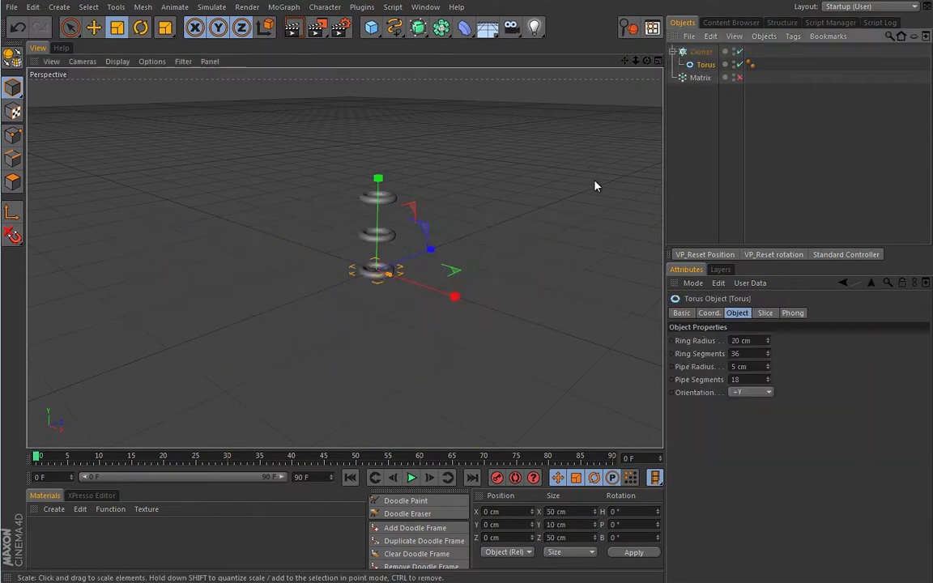
Set the Cloner to Radial mode with a count of 10 and a radius of 100 cm
{"action": "left_click", "coordinate": [700, 51]}
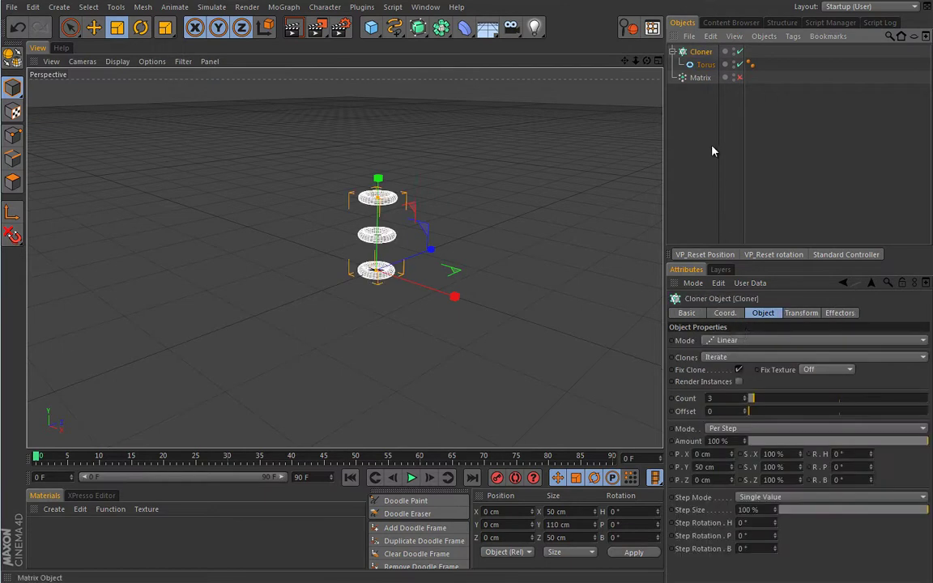
{"action": "left_click", "coordinate": [727, 342]}
{"action": "left_click", "coordinate": [726, 380]}
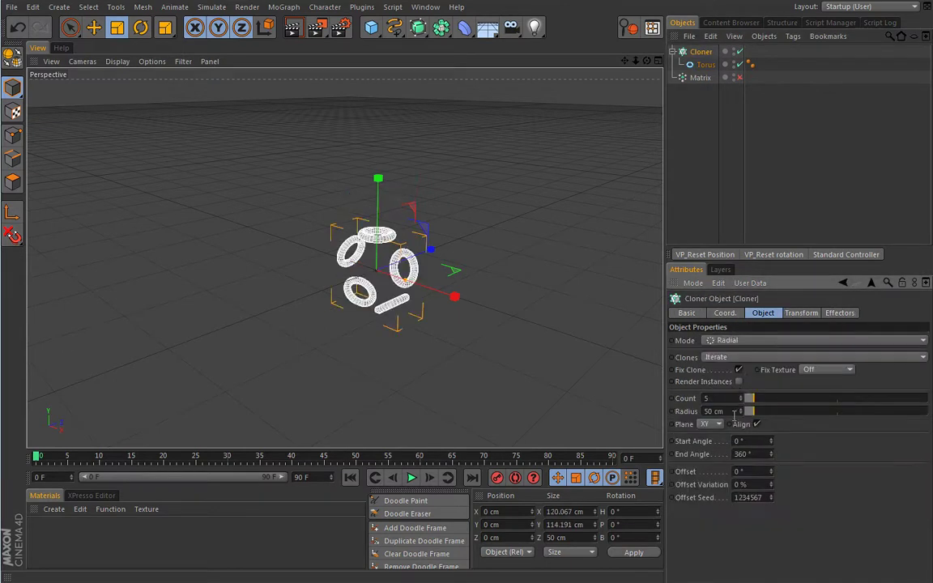
{"action": "type", "text": "10"}
{"action": "key", "text": "Tab"}
{"action": "type", "text": "100"}
{"action": "key", "text": "Return"}
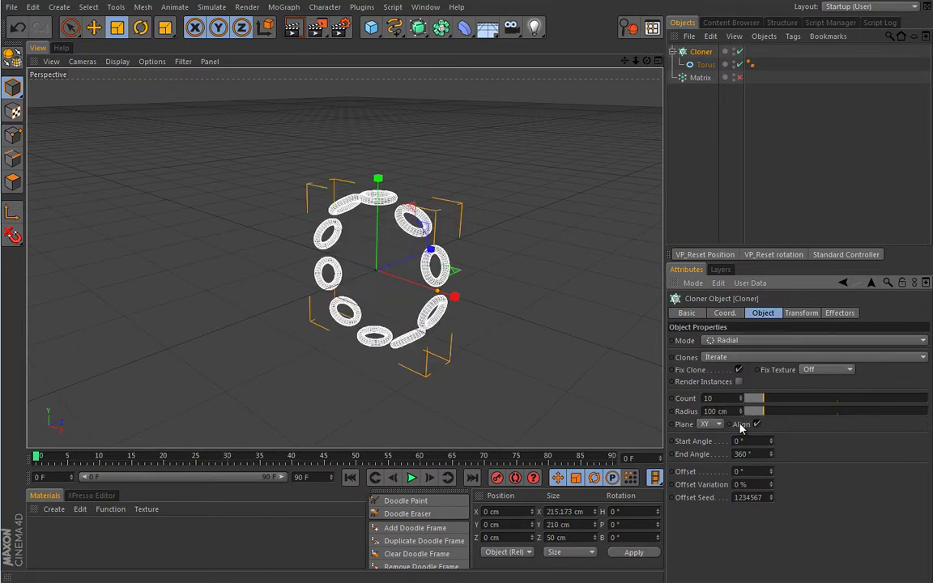
{"action": "left_click_drag", "start_coordinate": [377, 349], "coordinate": [453, 306], "text": "alt"}
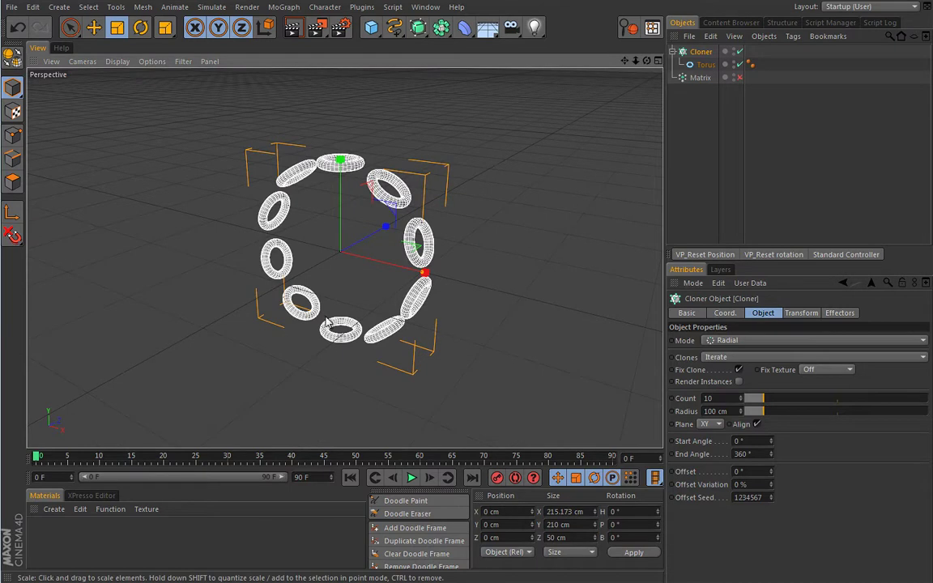
Create an orange material (R 255, G 144, B 0) without specular and apply it to the Cloner
{"action": "double_click", "coordinate": [62, 534]}
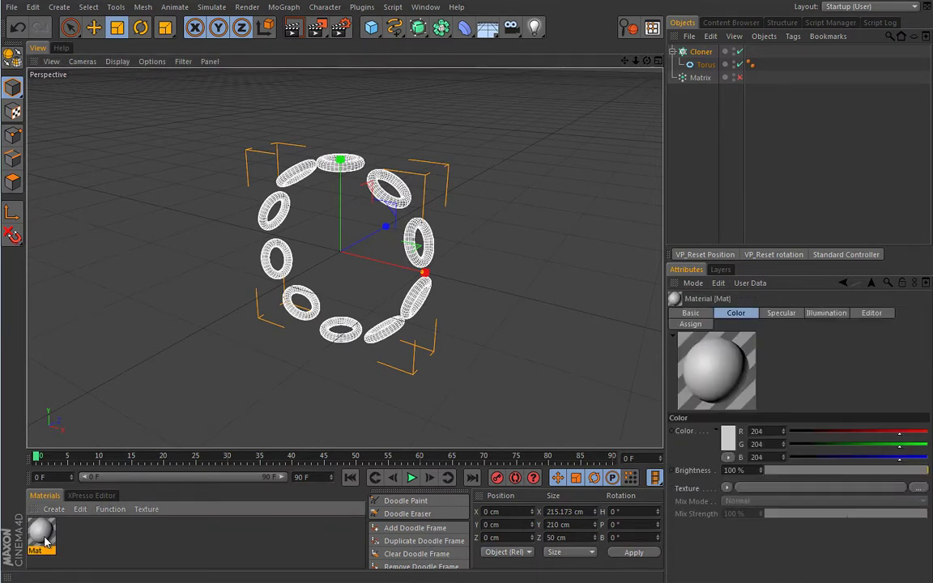
{"action": "double_click", "coordinate": [41, 532]}
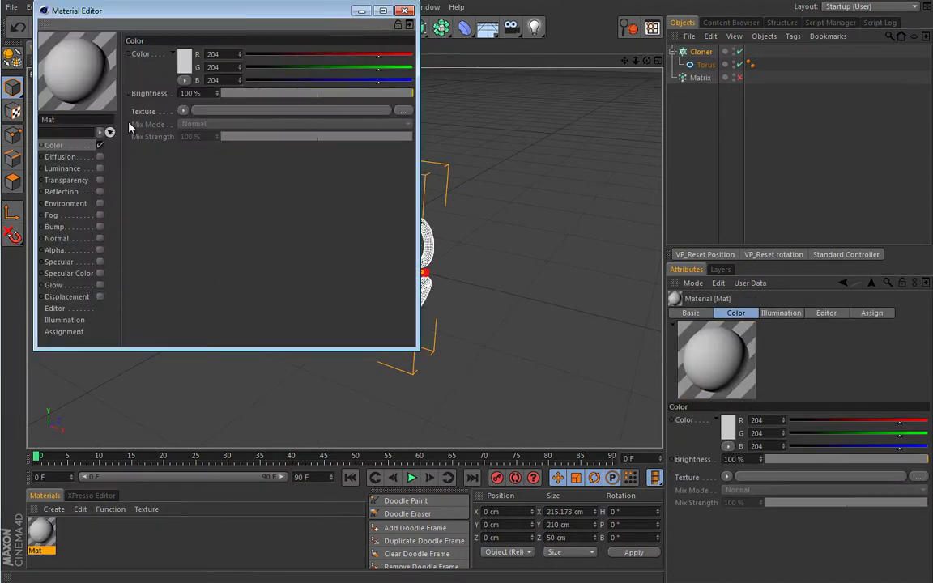
{"action": "left_click", "coordinate": [184, 61]}
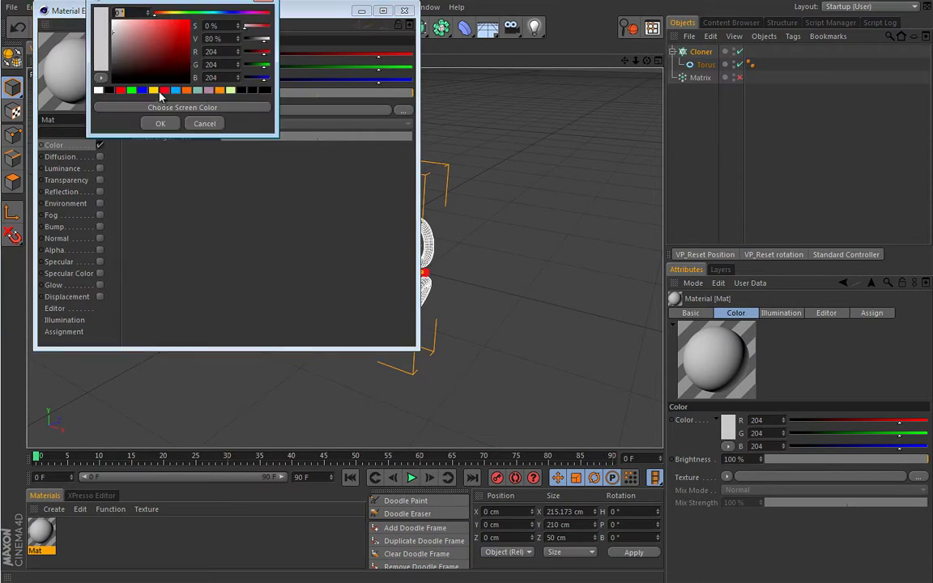
{"action": "left_click", "coordinate": [219, 91]}
{"action": "left_click", "coordinate": [160, 123]}
{"action": "left_click", "coordinate": [205, 265]}
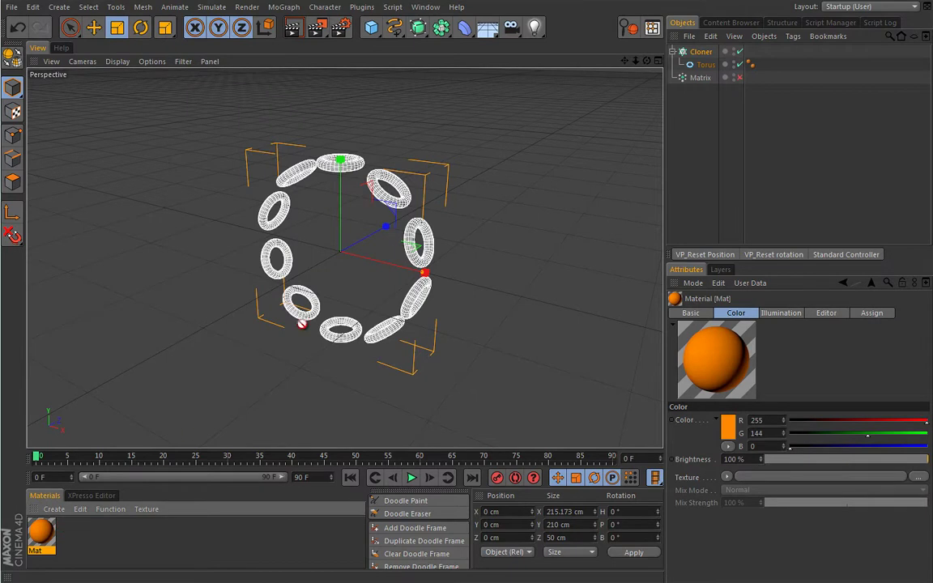
{"action": "left_click_drag", "start_coordinate": [332, 338], "coordinate": [331, 338]}
{"action": "left_click", "coordinate": [344, 306]}
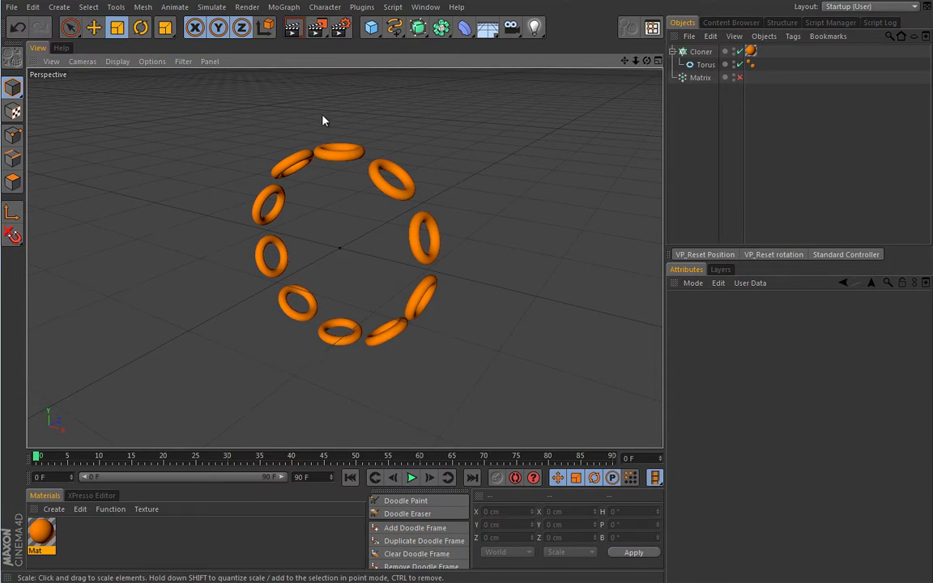
Group the Cloner under a Null and collapse the Cloner's hierarchy
{"action": "left_click", "coordinate": [701, 53]}
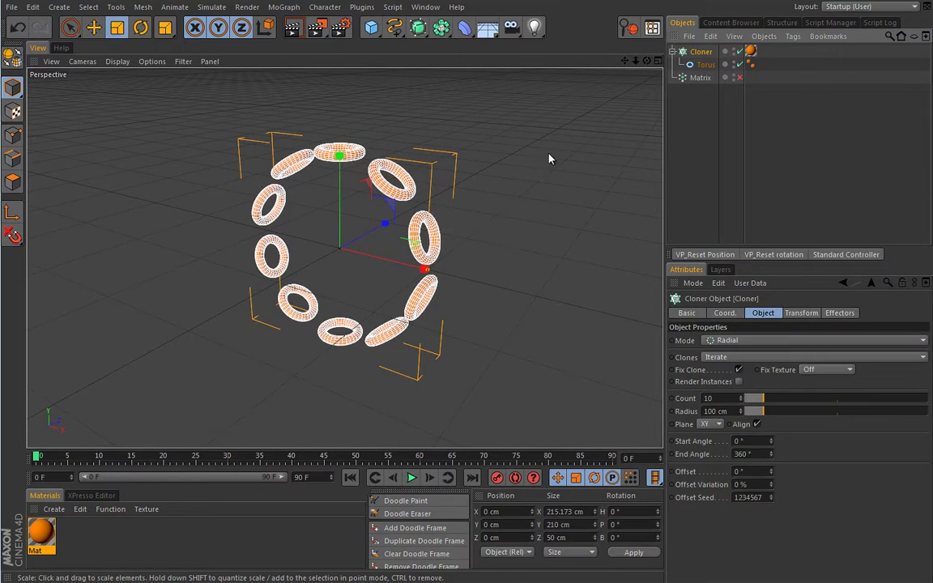
{"action": "key", "text": "alt+g"}
{"action": "left_click", "coordinate": [681, 64]}
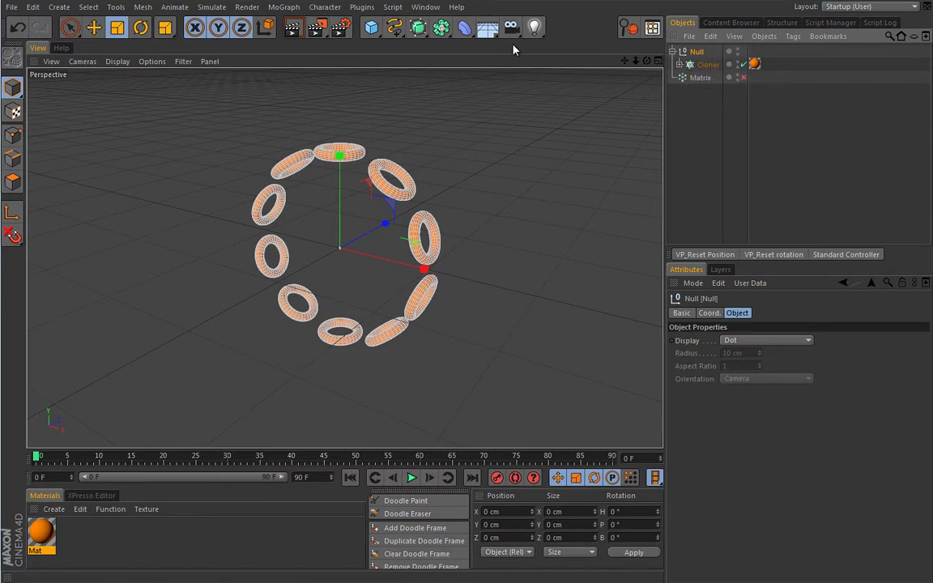
Add a Twist deformer and place it inside the Null above the Cloner
{"action": "left_click", "coordinate": [464, 28]}
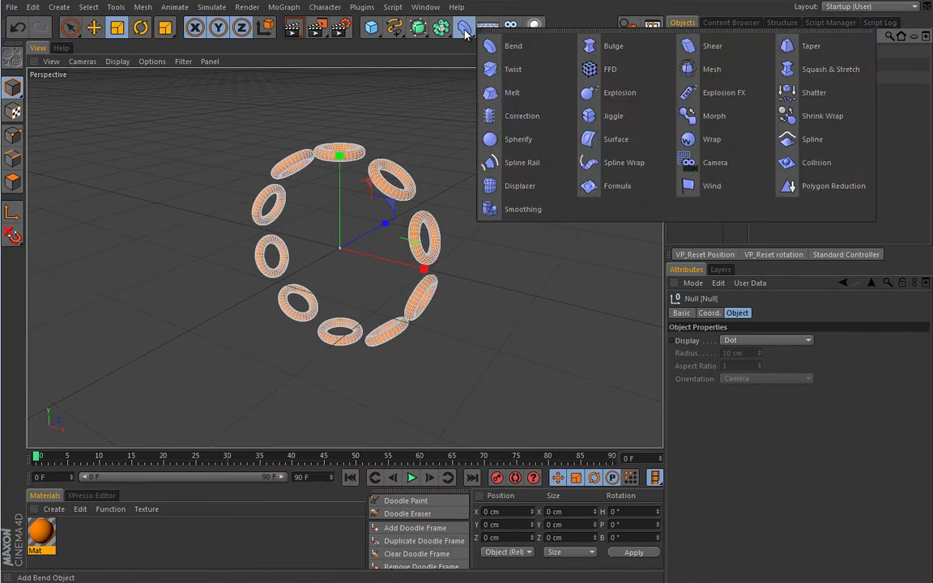
{"action": "left_click", "coordinate": [508, 70]}
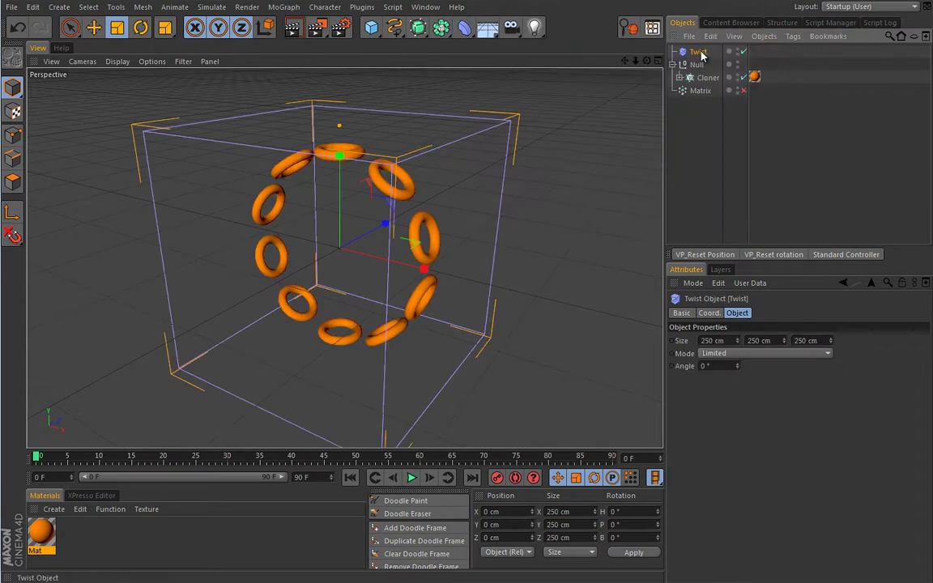
{"action": "left_click_drag", "start_coordinate": [702, 61], "coordinate": [723, 64]}
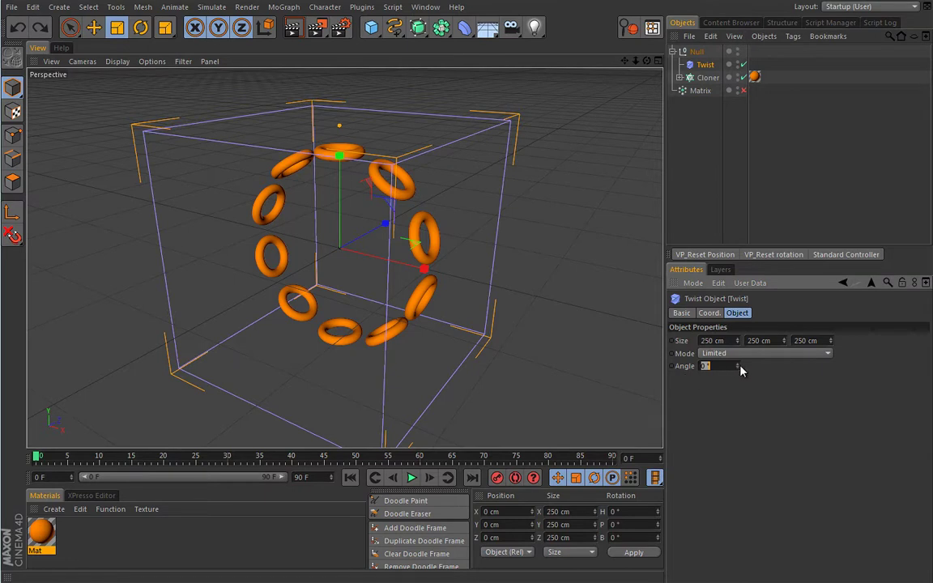
Test the Twist deformer at an angle of 213° and reset the angle to 0°
{"action": "left_click_drag", "start_coordinate": [738, 367], "coordinate": [739, 233]}
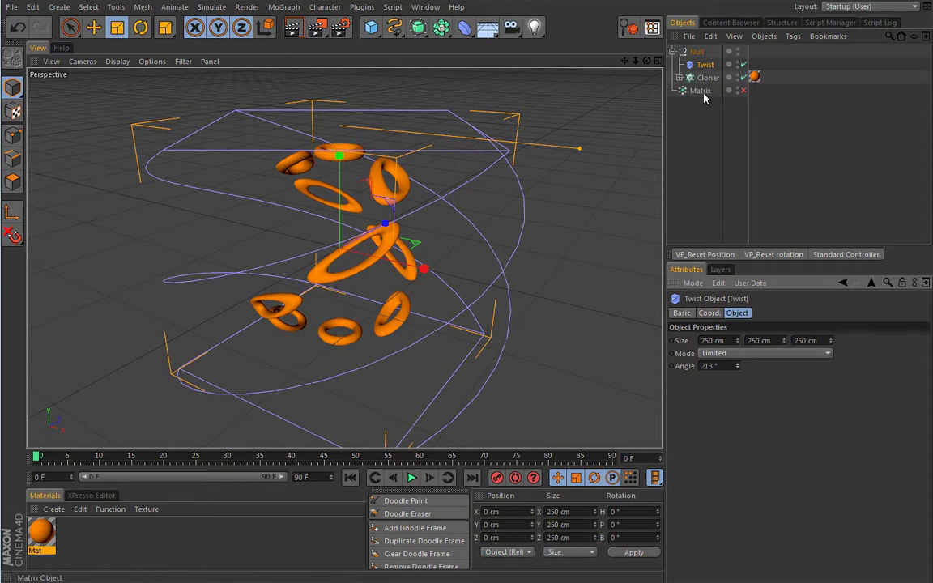
{"action": "left_click_drag", "start_coordinate": [717, 366], "coordinate": [674, 366]}
{"action": "type", "text": "0"}
{"action": "key", "text": "Return"}
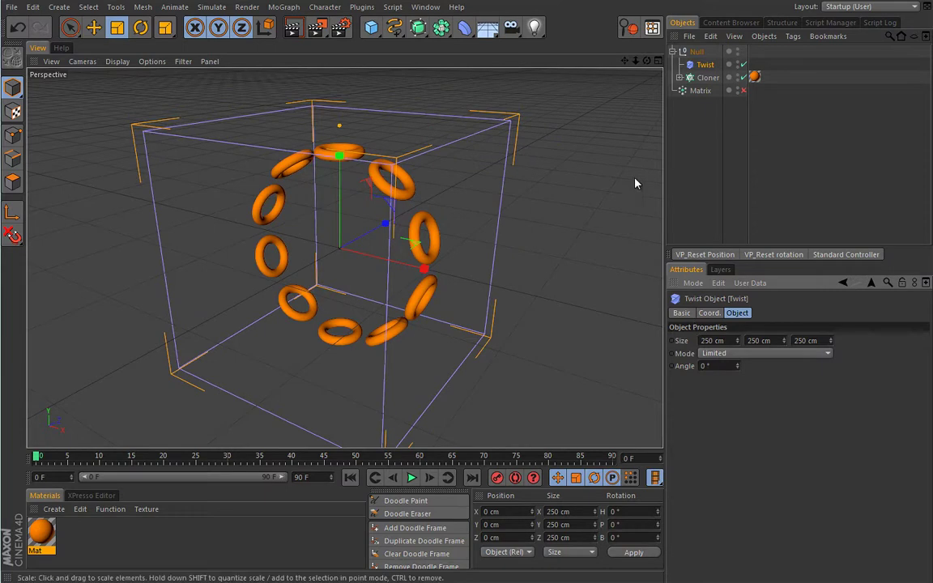
Set the Matrix object to Radial mode with a count of 10 and a radius of 100 cm, and enable it
{"action": "left_click", "coordinate": [704, 77]}
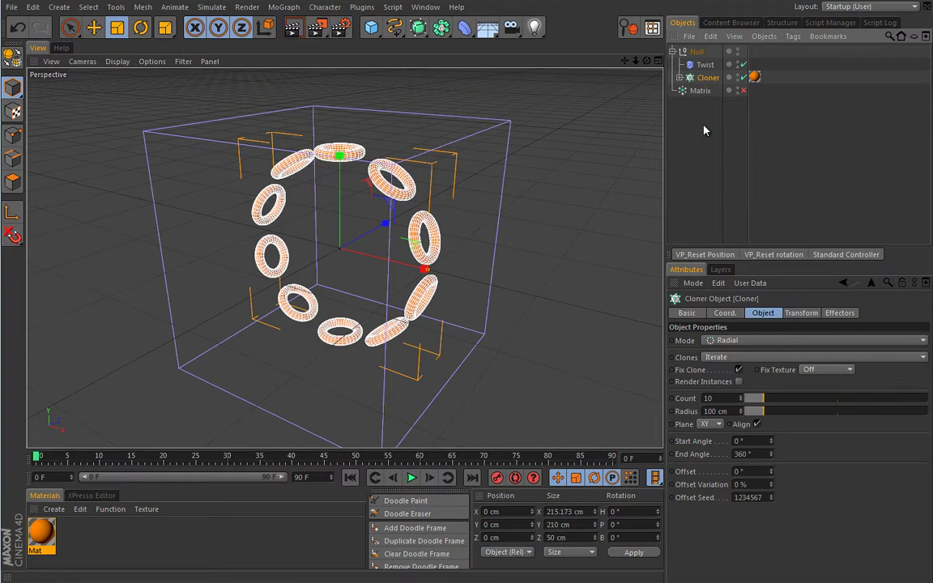
{"action": "left_click", "coordinate": [703, 91]}
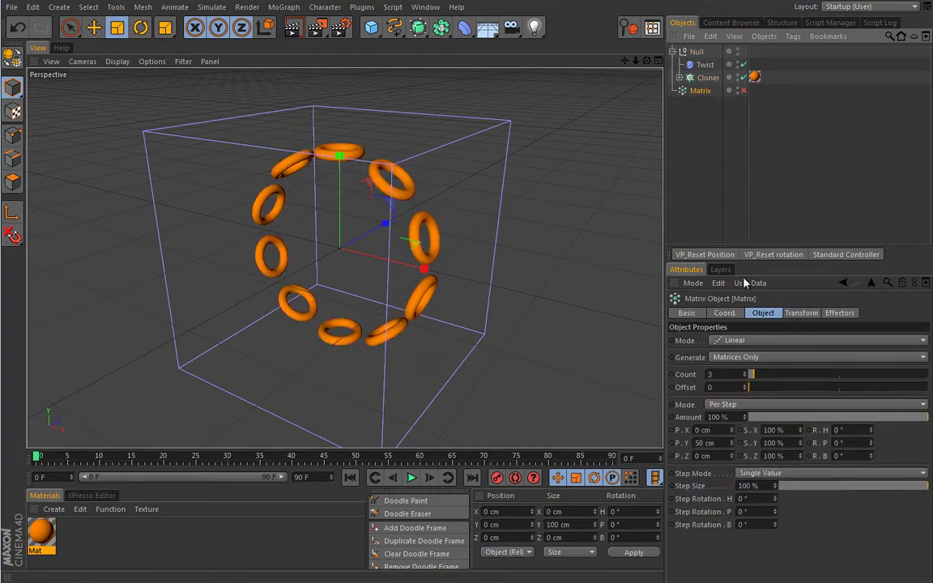
{"action": "left_click", "coordinate": [733, 340]}
{"action": "left_click", "coordinate": [733, 379]}
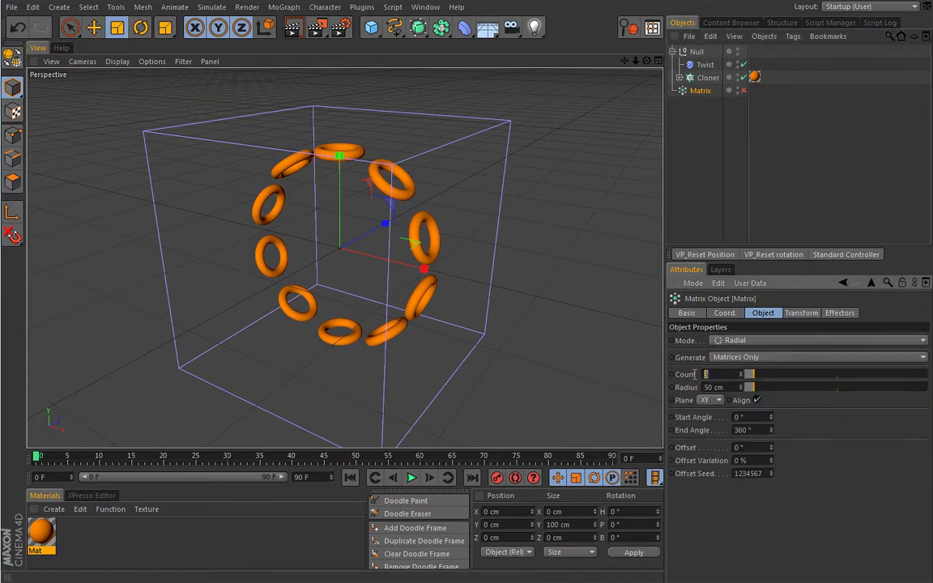
{"action": "type", "text": "10"}
{"action": "left_click", "coordinate": [719, 387]}
{"action": "type", "text": "100"}
{"action": "key", "text": "Return"}
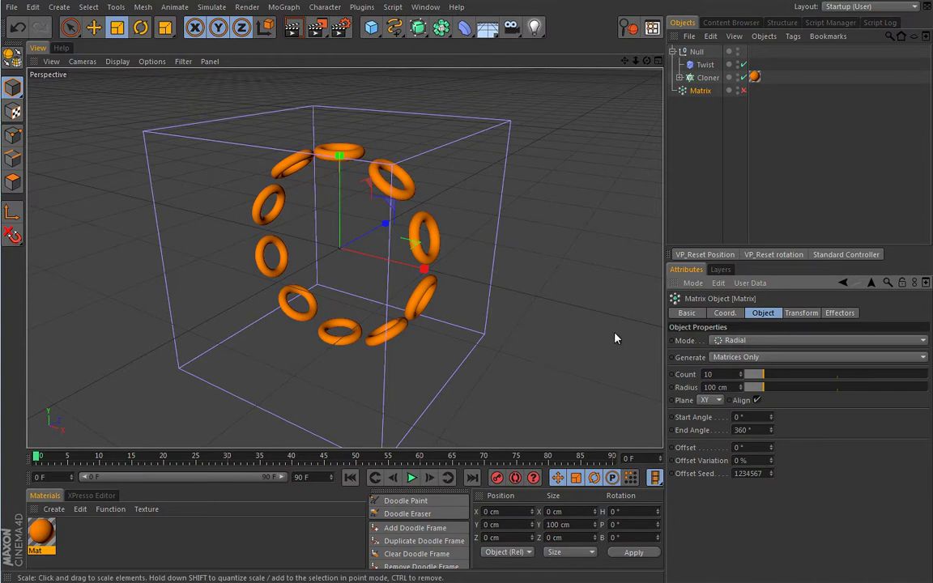
{"action": "left_click", "coordinate": [743, 90]}
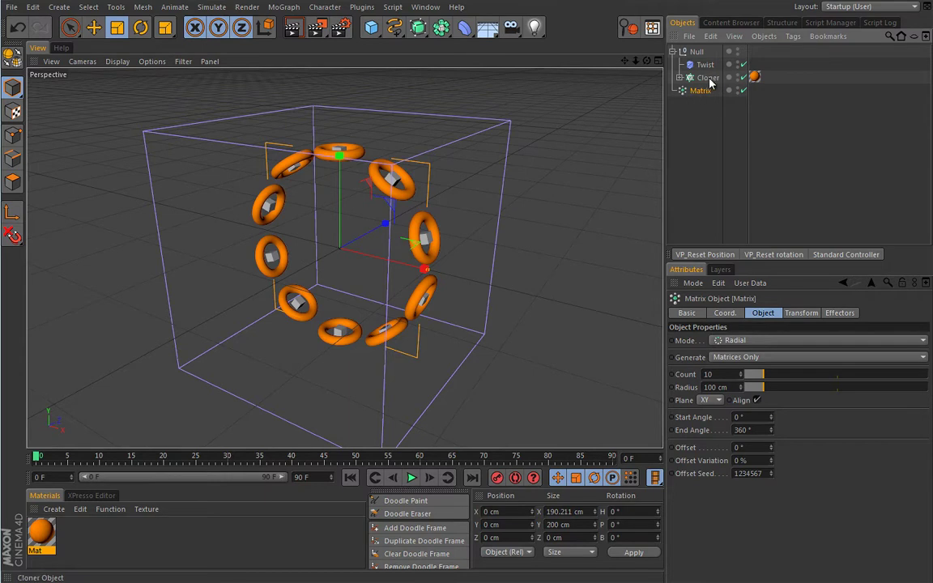
Expand the Cloner's hierarchy, switch the Cloner to Object mode and assign the Matrix as its source object
{"action": "left_click", "coordinate": [679, 76]}
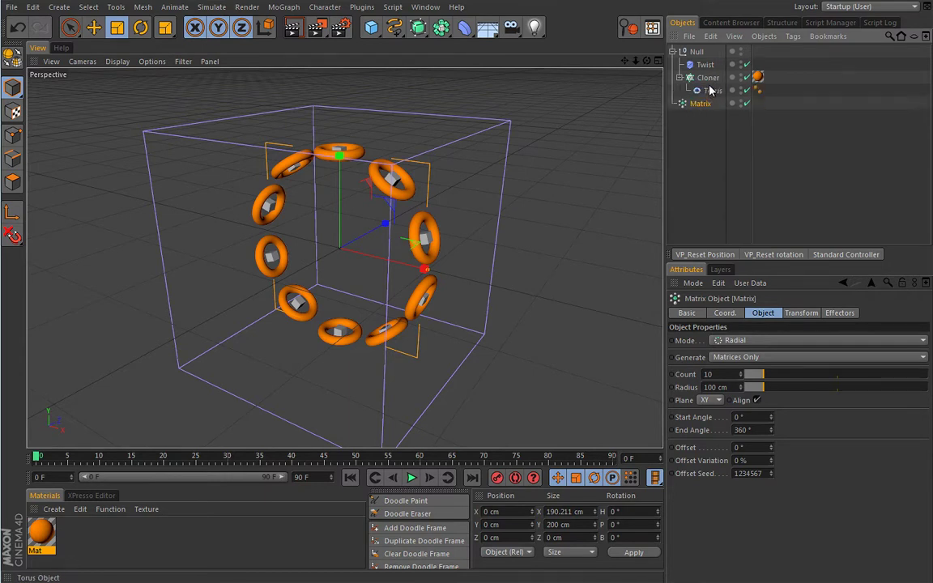
{"action": "left_click", "coordinate": [709, 78]}
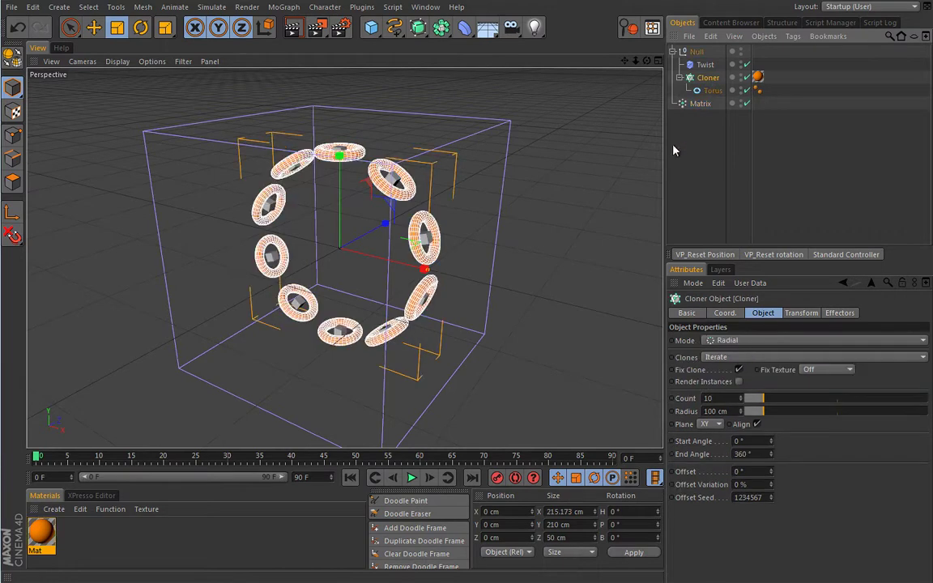
{"action": "left_click", "coordinate": [726, 341]}
{"action": "left_click", "coordinate": [727, 354]}
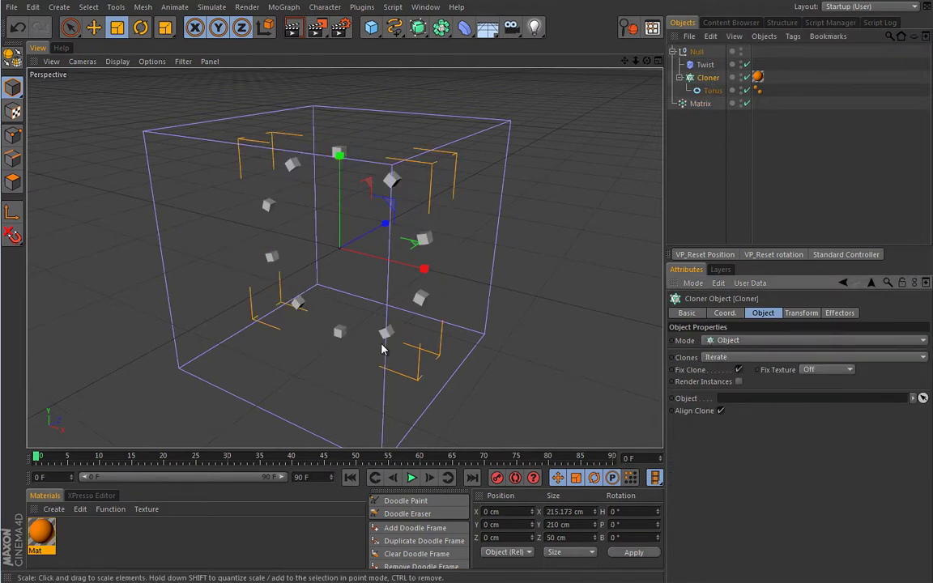
{"action": "left_click_drag", "start_coordinate": [702, 109], "coordinate": [739, 405]}
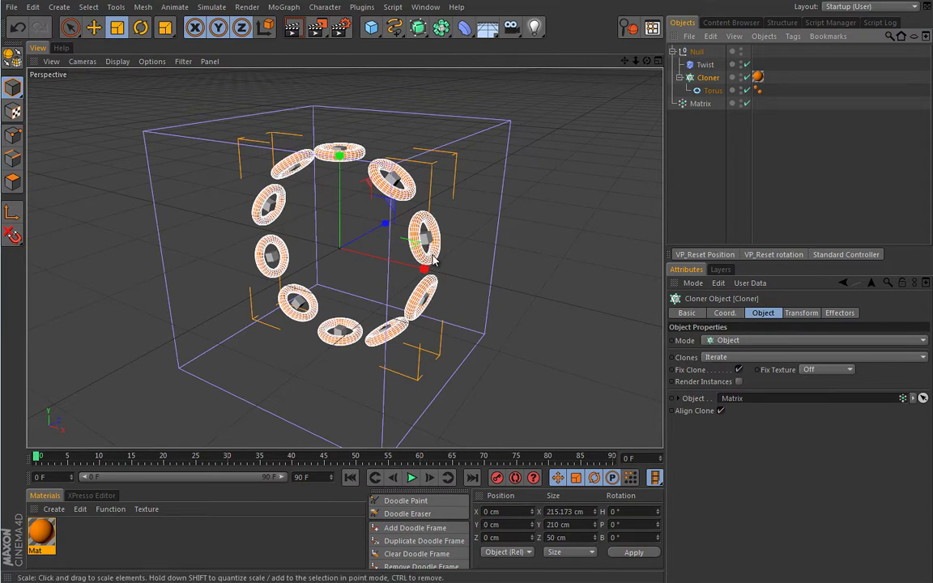
Test the Twist deformer on the Matrix-driven clones at an angle of 169° and reset the angle to 0°
{"action": "left_click", "coordinate": [705, 66]}
{"action": "left_click_drag", "start_coordinate": [737, 369], "coordinate": [753, 260]}
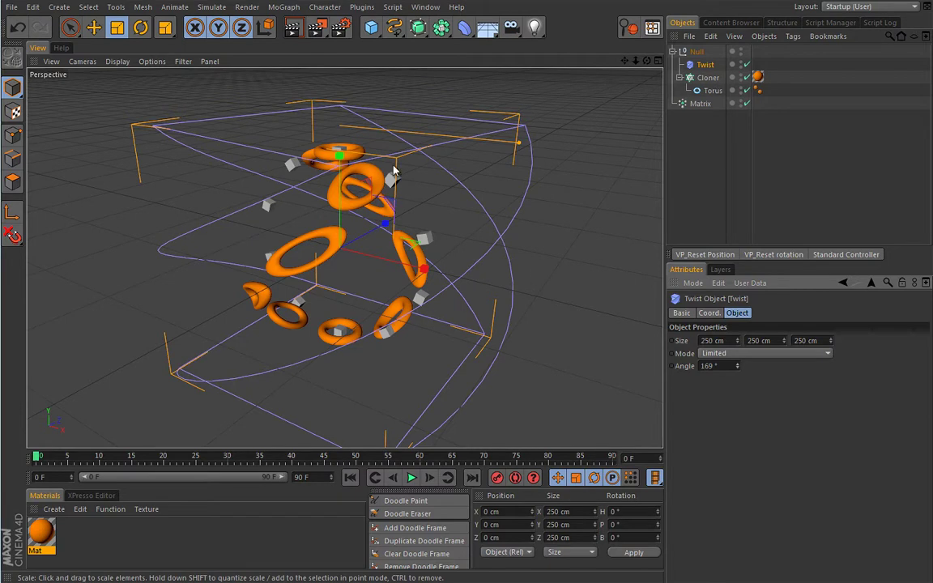
{"action": "left_click", "coordinate": [711, 366]}
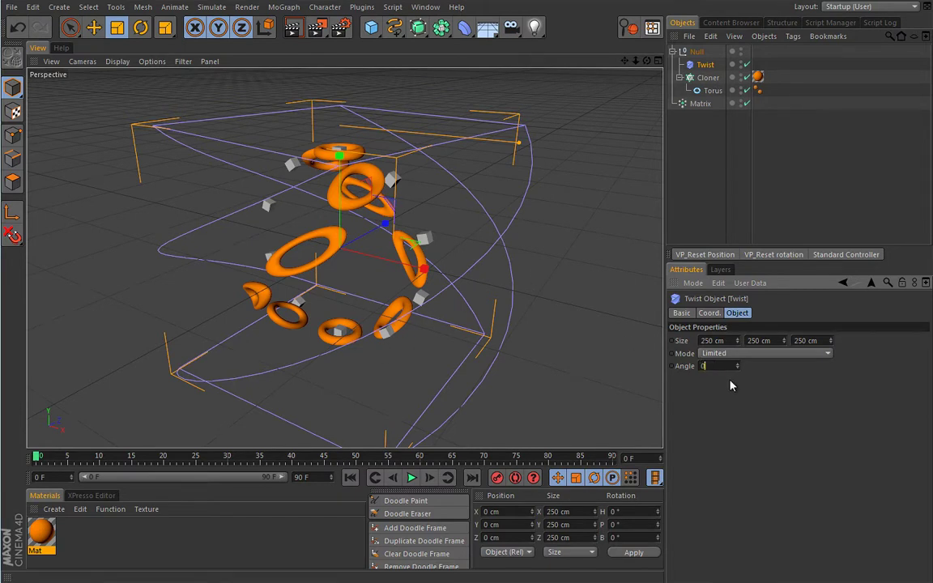
{"action": "type", "text": "0"}
{"action": "key", "text": "Return"}
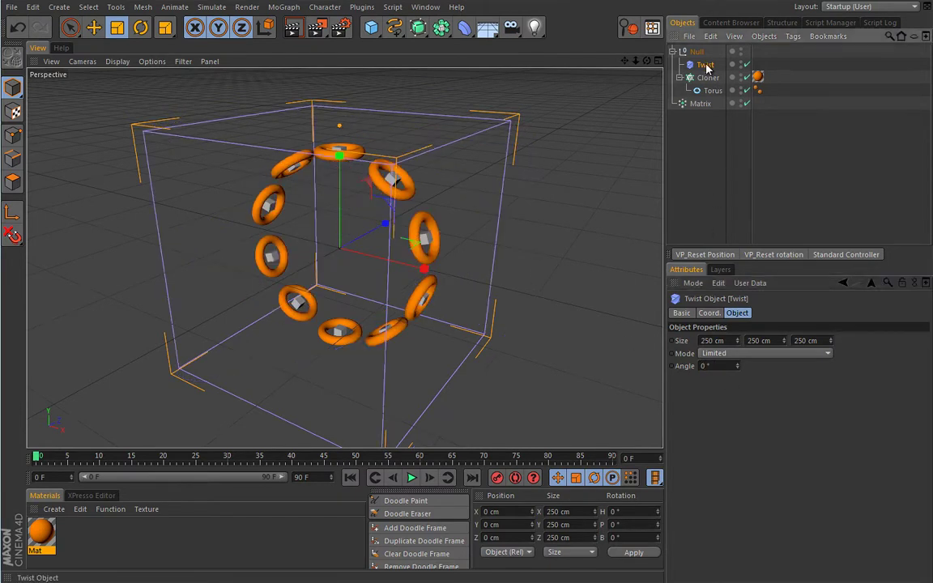
Make the Twist deformer a child of the Matrix and set its angle to 222°
{"action": "left_click_drag", "start_coordinate": [706, 68], "coordinate": [702, 108]}
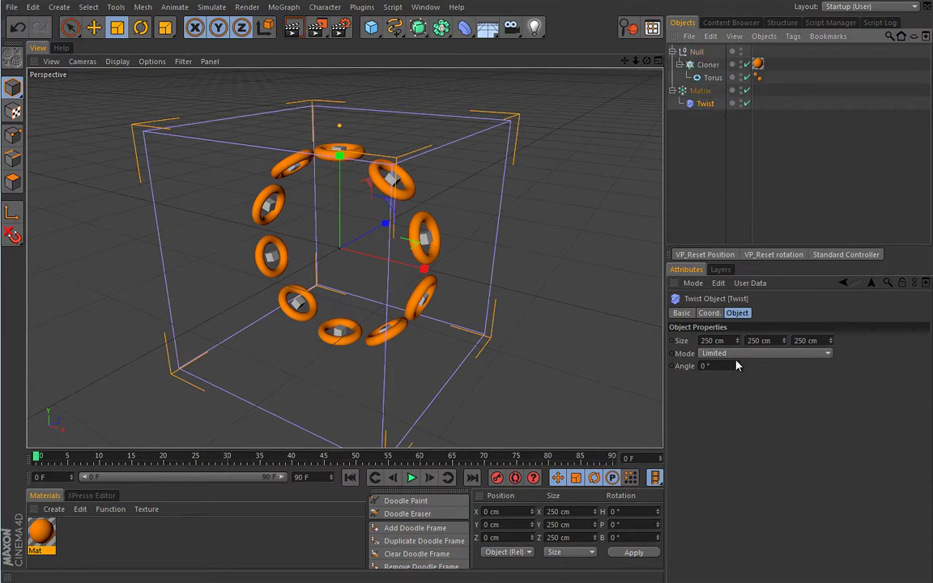
{"action": "left_click_drag", "start_coordinate": [737, 366], "coordinate": [756, 225]}
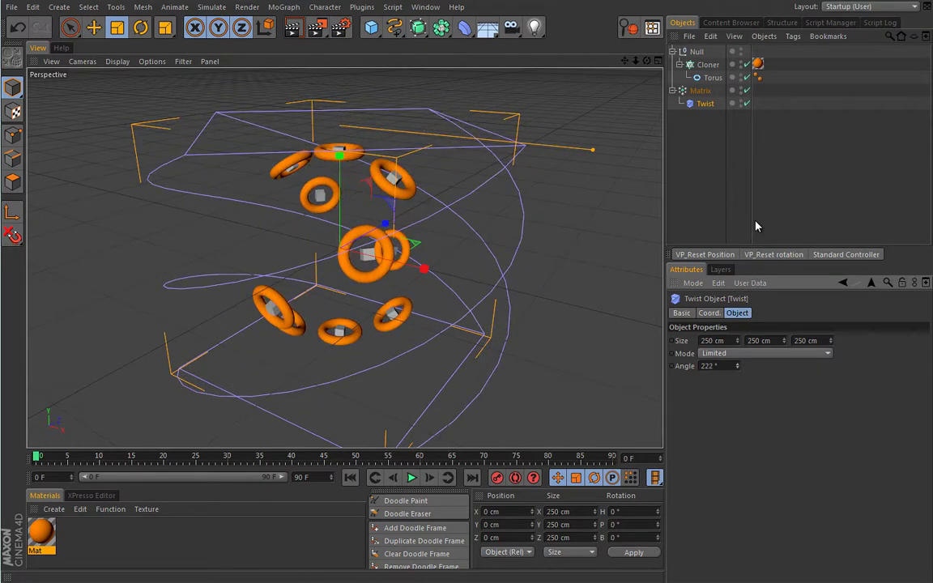
{"action": "left_click", "coordinate": [424, 270]}
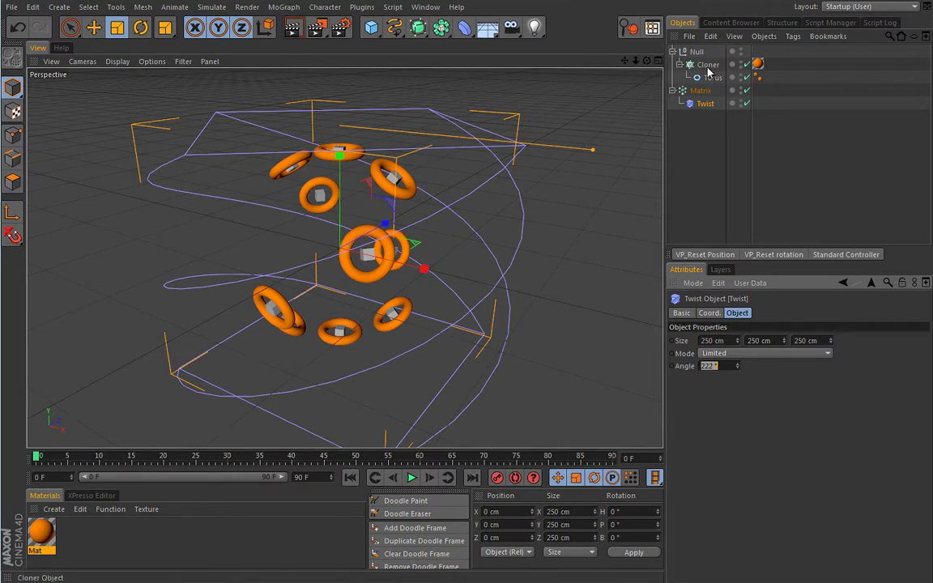
Display the Matrix object's list of effectors
{"action": "left_click", "coordinate": [694, 92]}
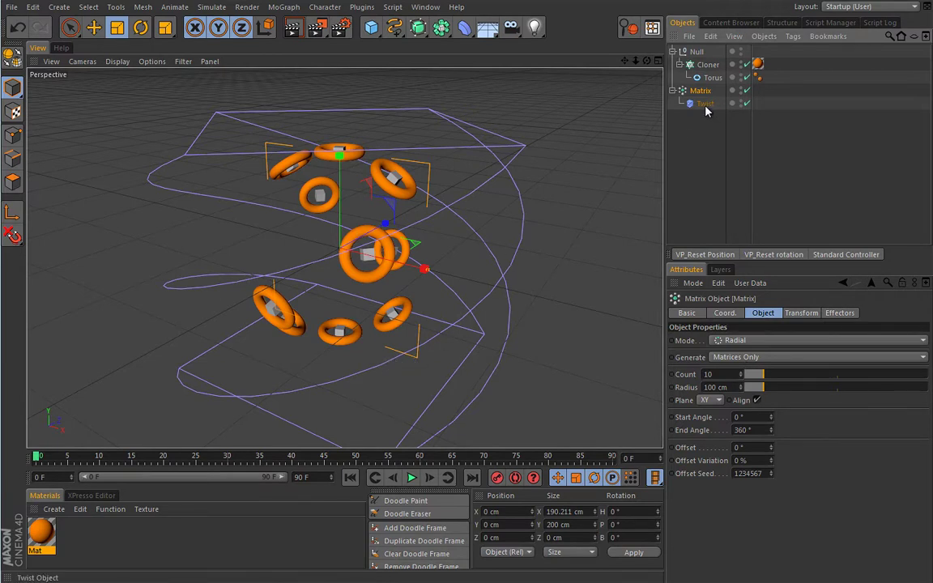
{"action": "left_click", "coordinate": [836, 313]}
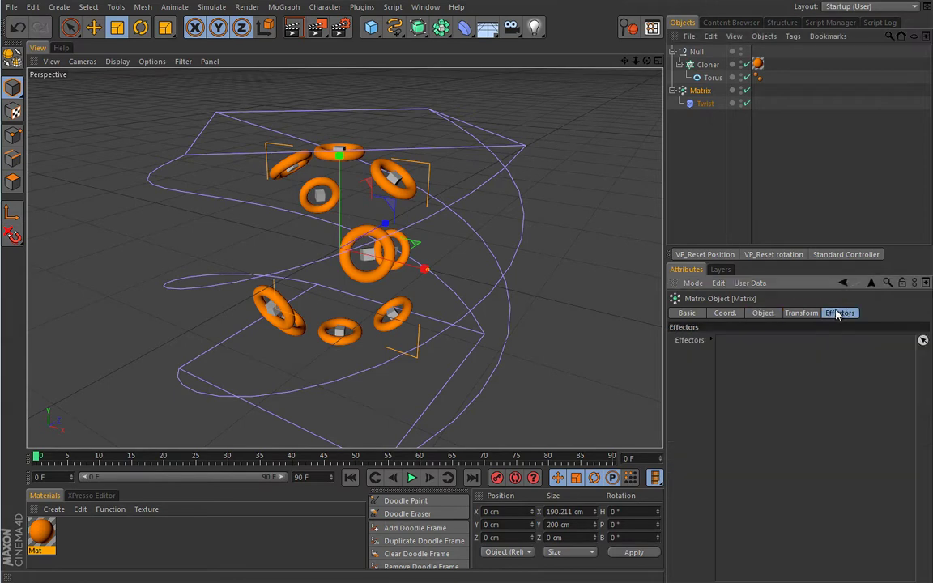
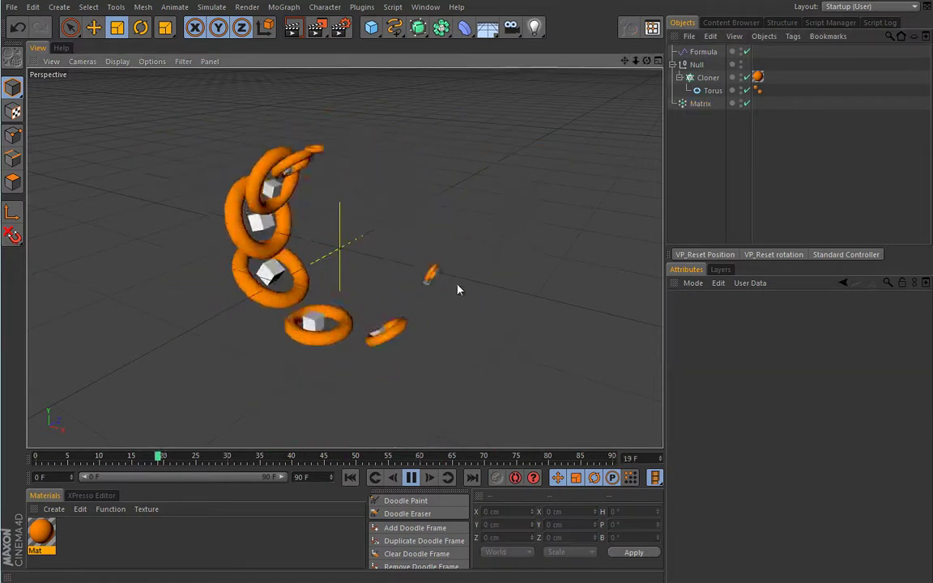
Stop and rewind the Formula effector animation, play it again from frame 0, and return to the first frame
{"action": "left_click", "coordinate": [411, 478]}
{"action": "left_click", "coordinate": [350, 477]}
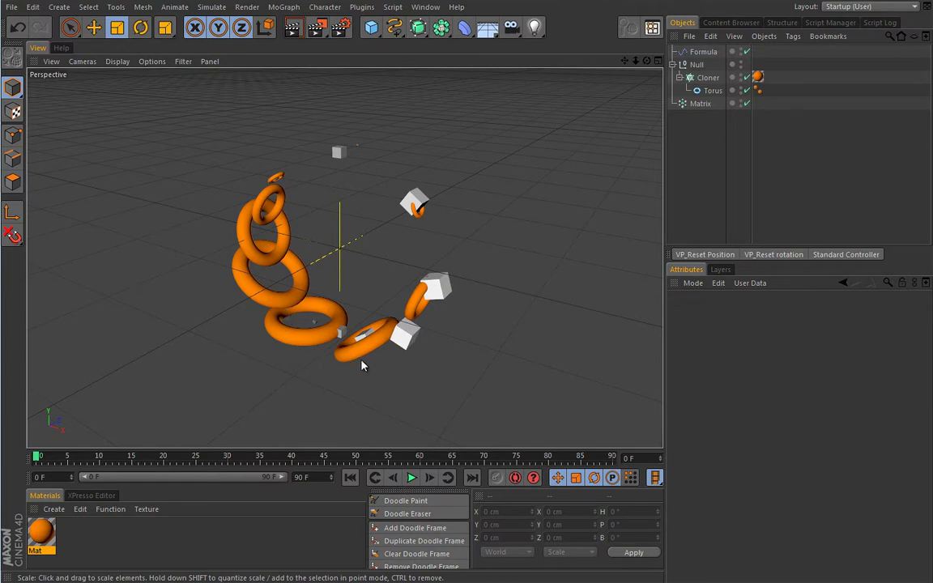
{"action": "left_click", "coordinate": [412, 477]}
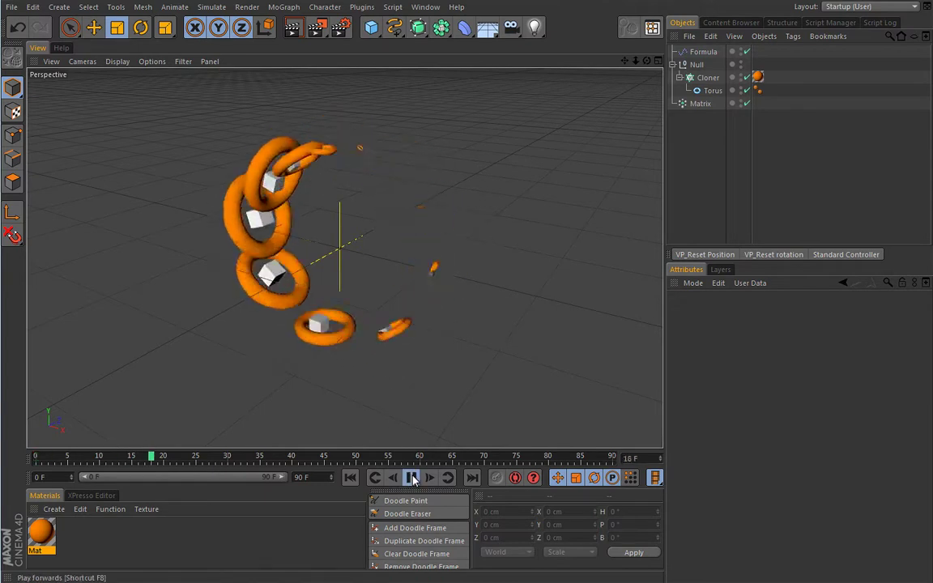
{"action": "left_click", "coordinate": [412, 477]}
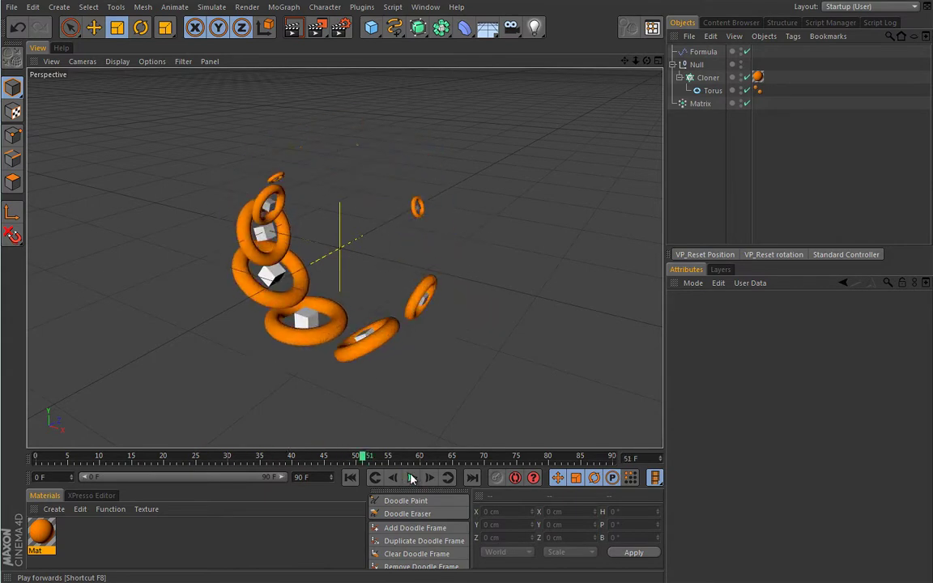
{"action": "left_click", "coordinate": [350, 477]}
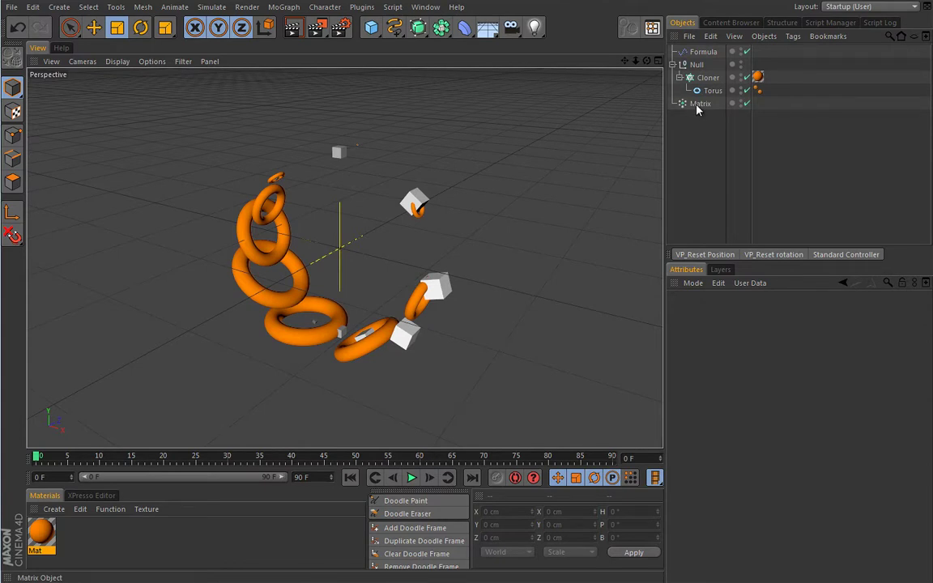
Move the Matrix above the Formula effector in the object hierarchy, play the animation and rewind to frame 0
{"action": "left_click_drag", "start_coordinate": [695, 108], "coordinate": [704, 50]}
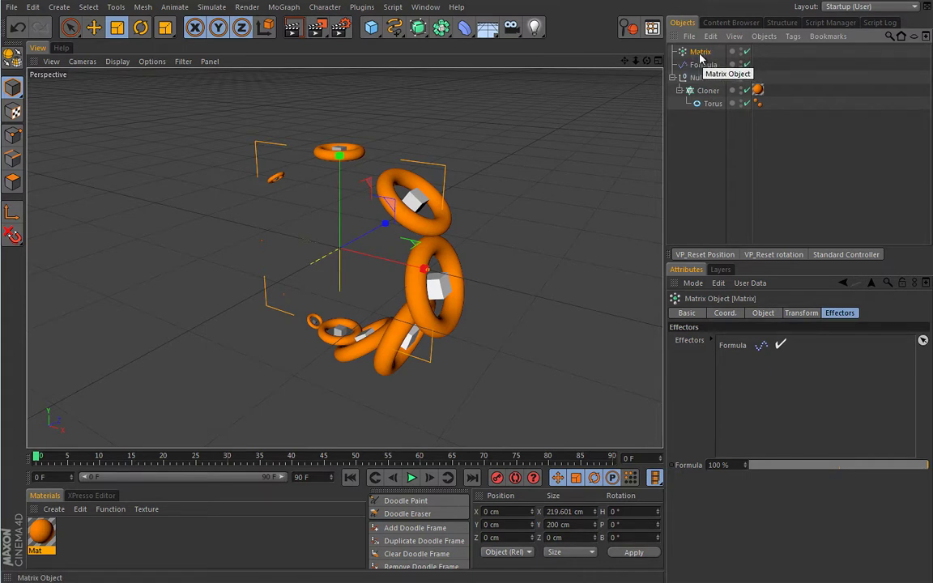
{"action": "left_click", "coordinate": [415, 479]}
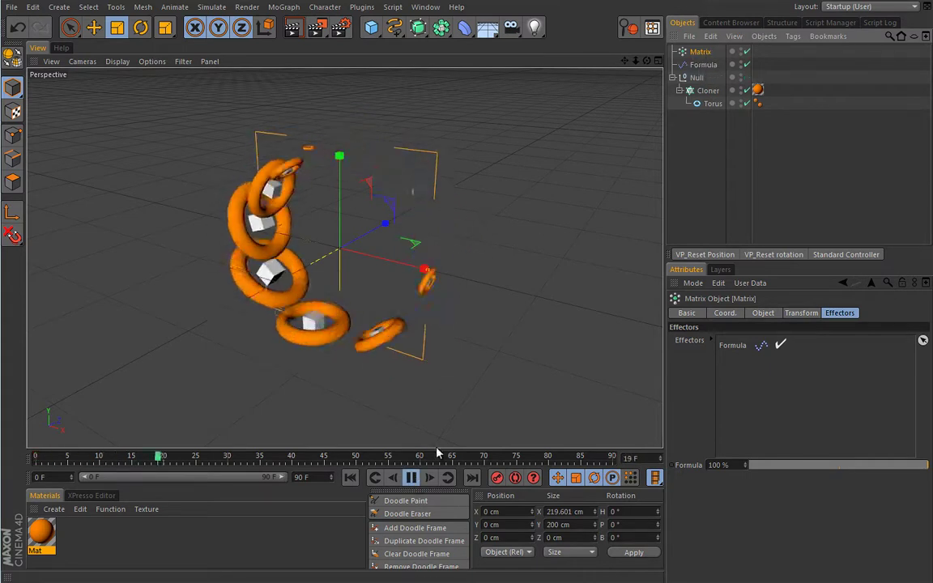
{"action": "left_click", "coordinate": [411, 477]}
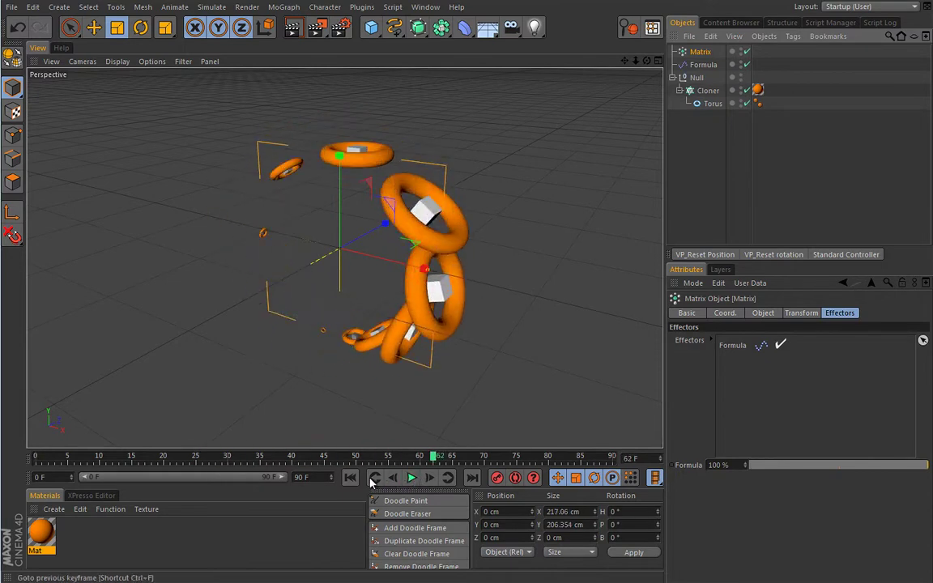
{"action": "left_click", "coordinate": [350, 478]}
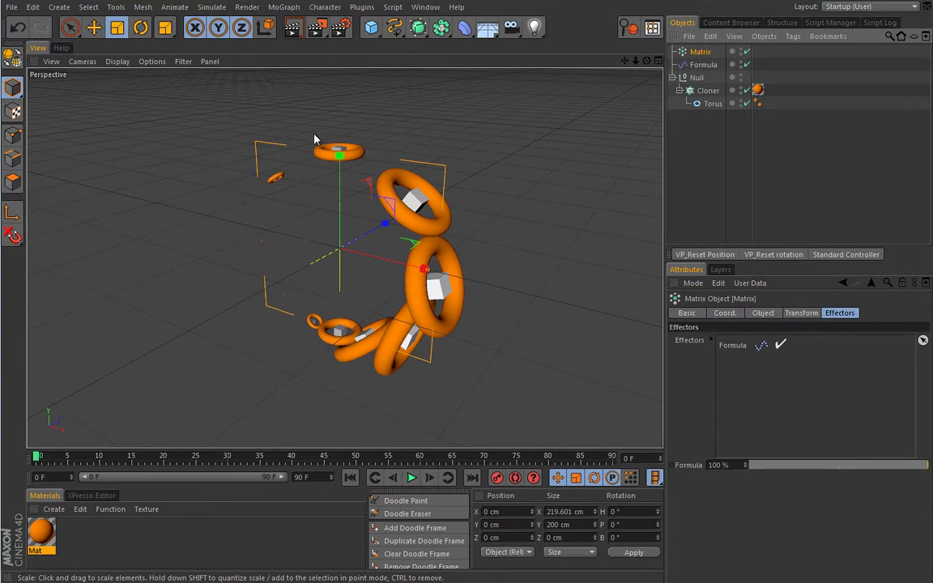
{"action": "left_click", "coordinate": [285, 7]}
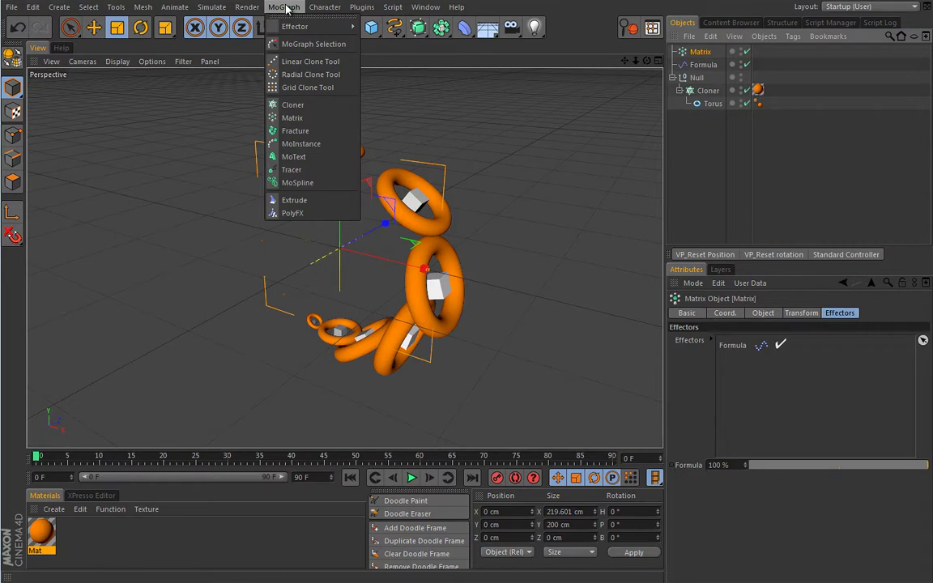
{"action": "left_click", "coordinate": [463, 122]}
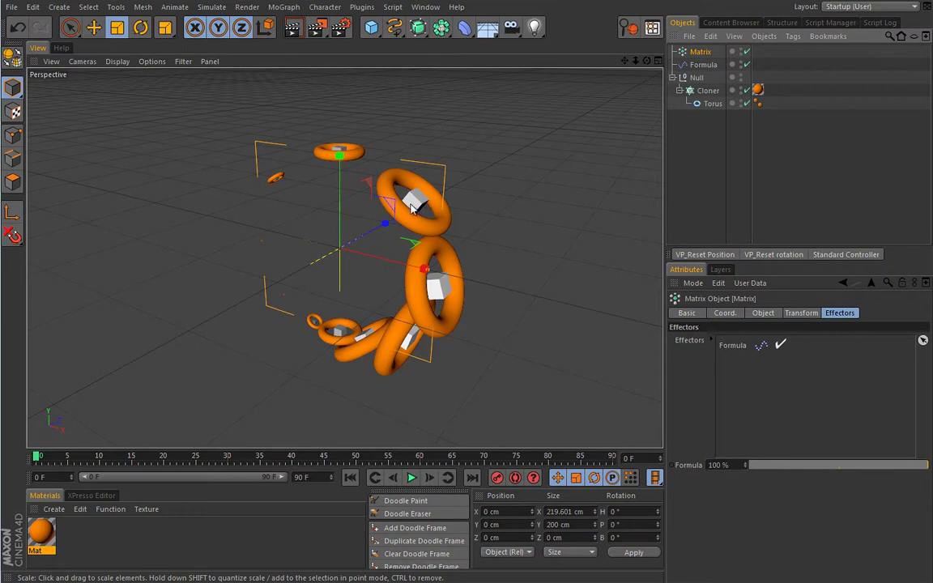
Preview the clones without the Matrix cubes in an interactive render region and turn the region off
{"action": "key", "text": "alt+r"}
{"action": "left_click_drag", "start_coordinate": [501, 258], "coordinate": [495, 163]}
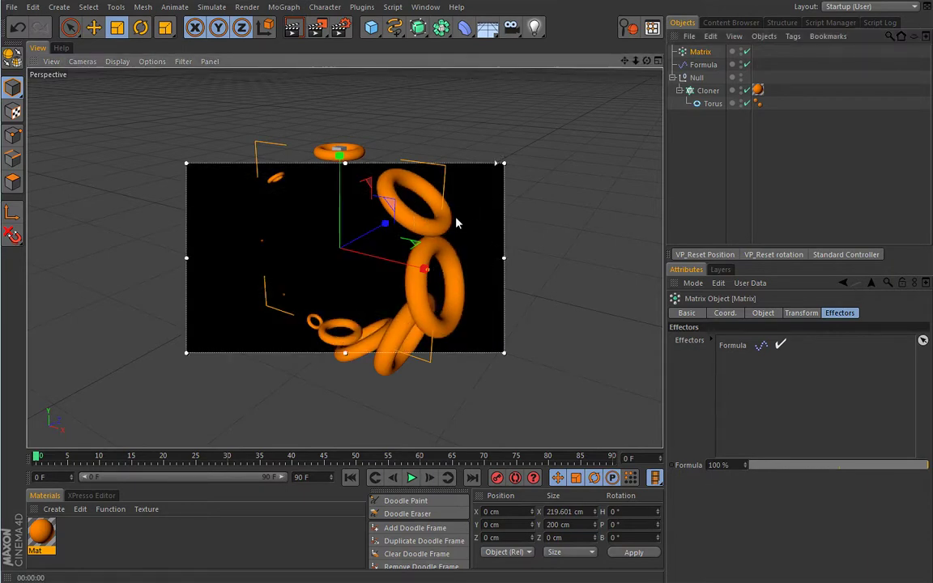
{"action": "key", "text": "alt+r"}
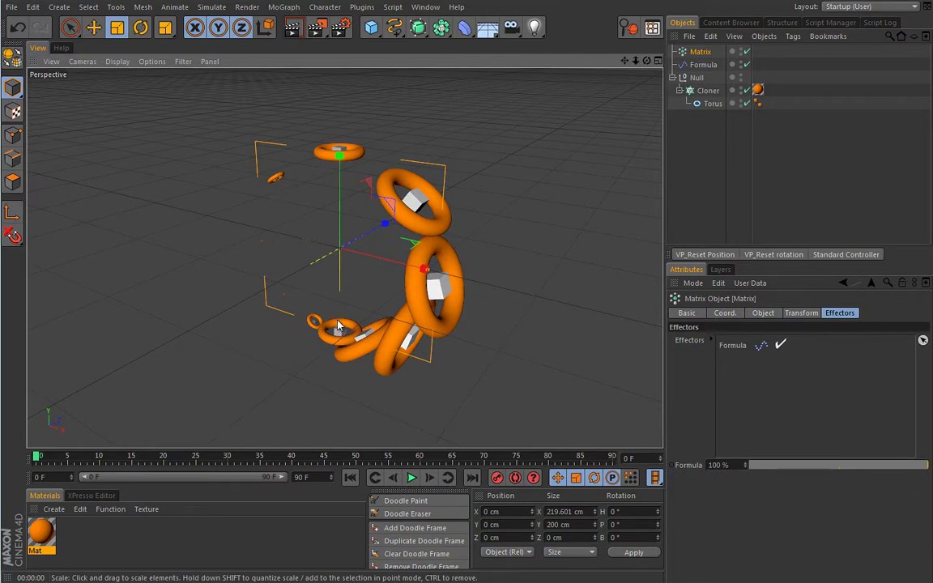
Delete all the objects from the scene
{"action": "key", "text": "ctrl+d"}
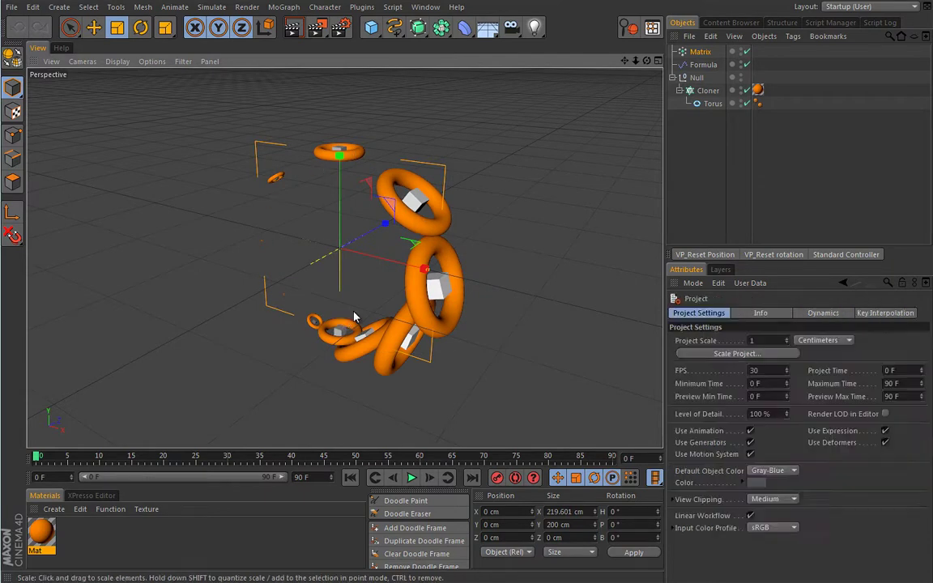
{"action": "left_click_drag", "start_coordinate": [678, 41], "coordinate": [741, 105]}
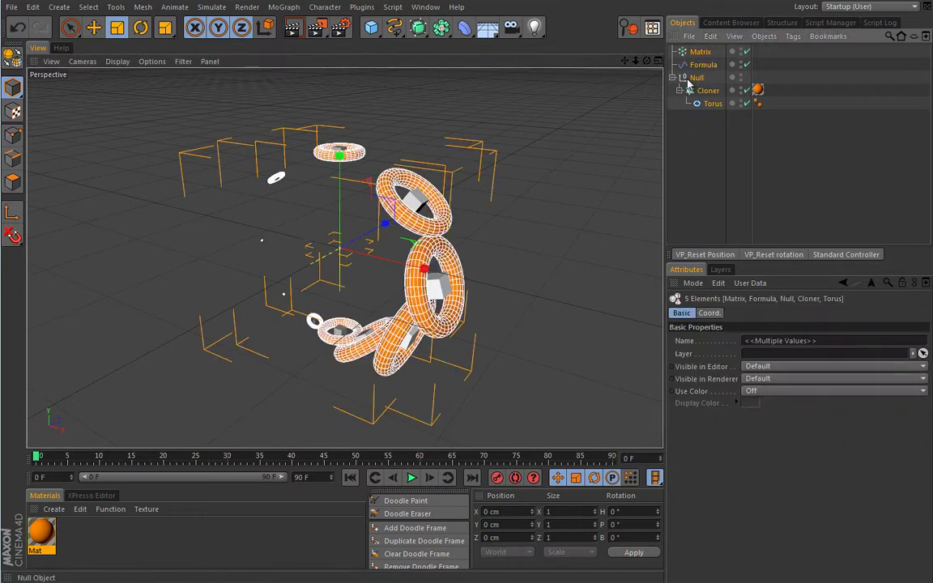
{"action": "key", "text": "Delete"}
Add a MoGraph Fracture object to the empty scene and disable it
{"action": "left_click", "coordinate": [284, 7]}
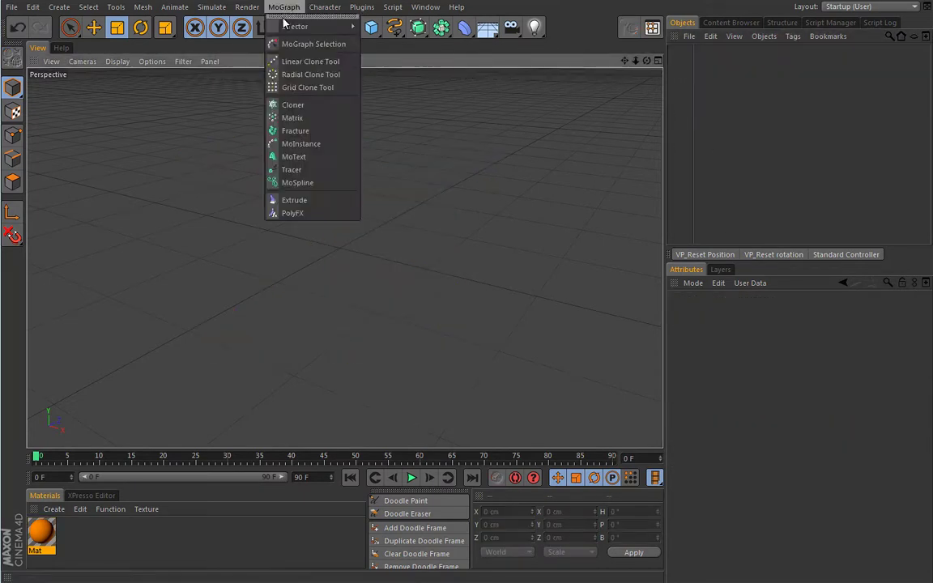
{"action": "left_click", "coordinate": [292, 131]}
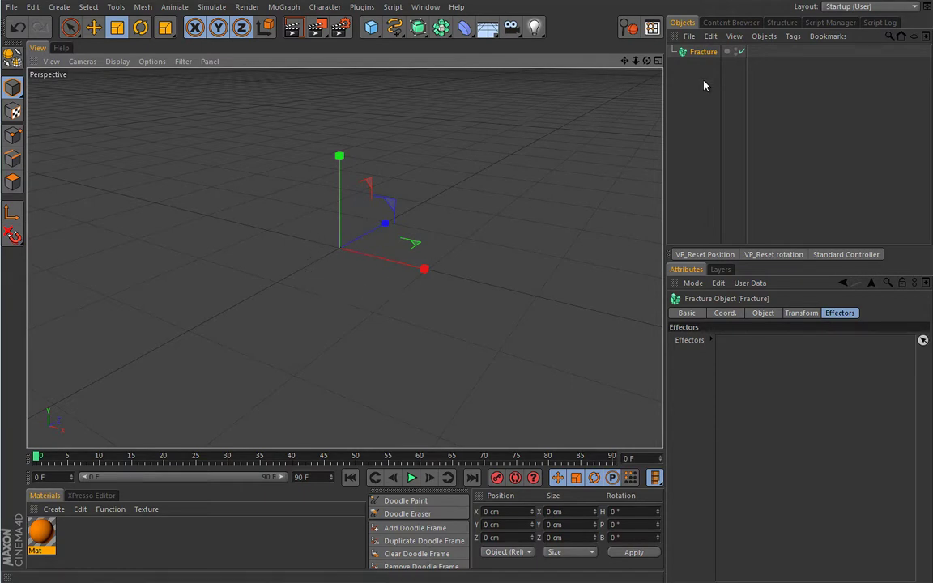
{"action": "left_click", "coordinate": [741, 51]}
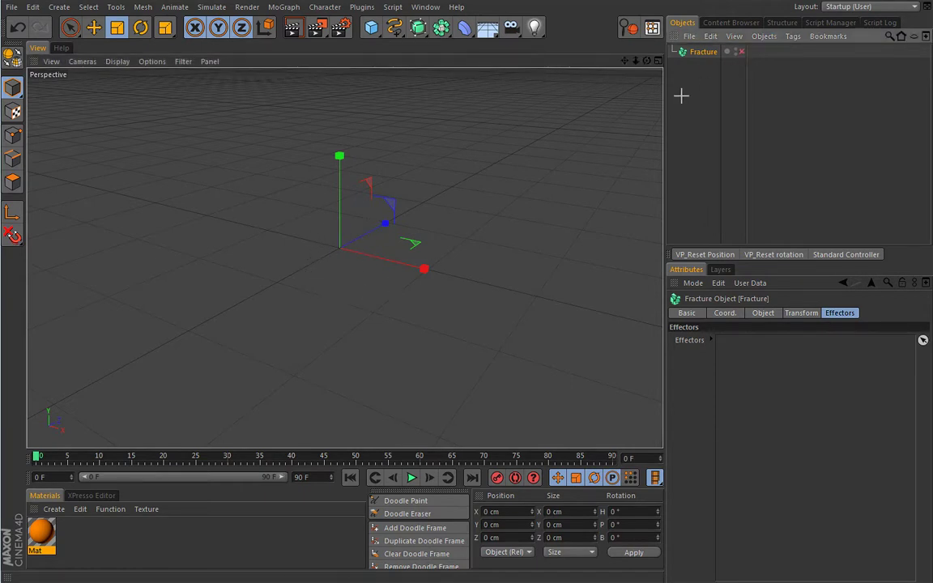
Add a MoGraph Cloner object to the scene
{"action": "left_click", "coordinate": [299, 114]}
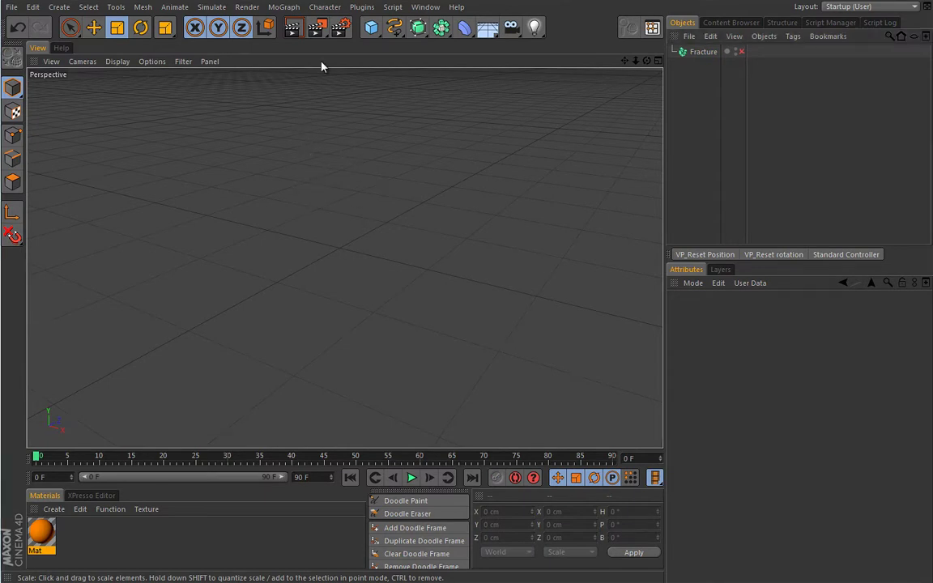
{"action": "left_click", "coordinate": [284, 7]}
{"action": "left_click", "coordinate": [280, 95]}
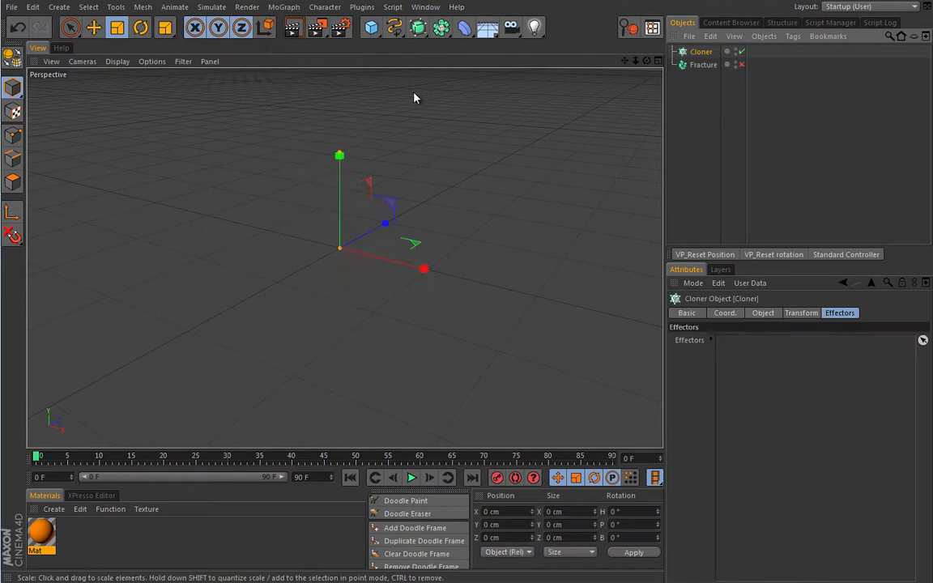
Create a Text spline reading "Cloner" with a height of 100 cm
{"action": "left_click", "coordinate": [395, 28]}
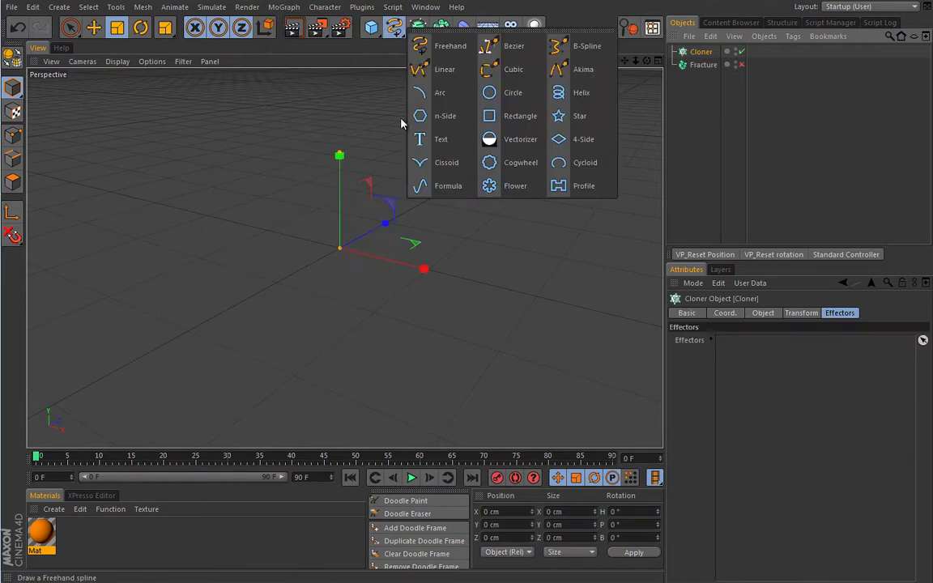
{"action": "left_click", "coordinate": [437, 139]}
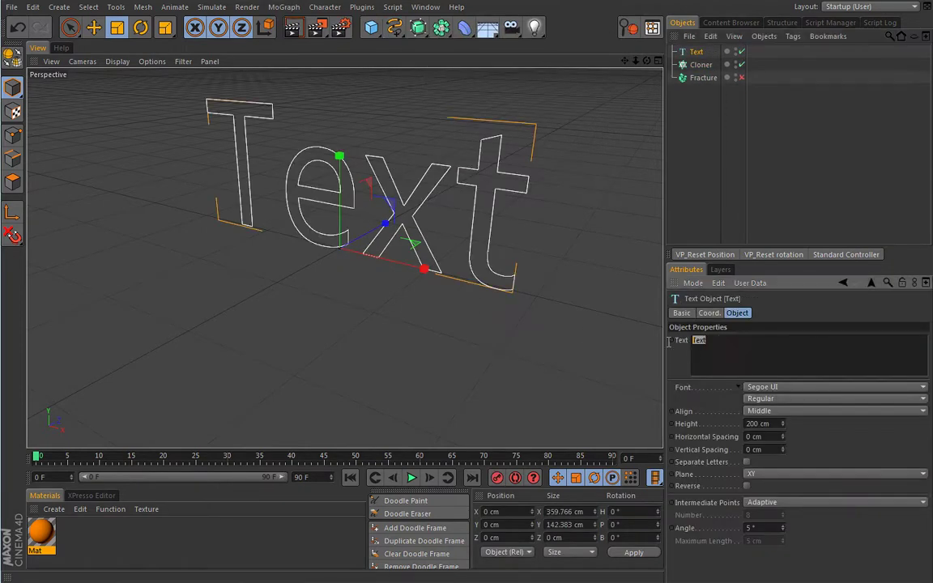
{"action": "type", "text": "Cloner"}
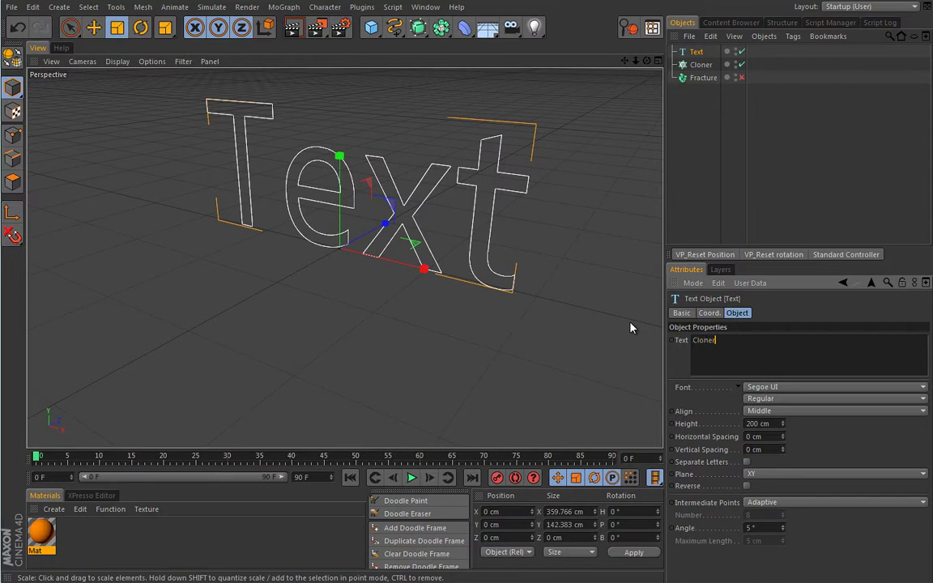
{"action": "double_click", "coordinate": [765, 424]}
{"action": "type", "text": "100"}
{"action": "key", "text": "Return"}
{"action": "left_click_drag", "start_coordinate": [357, 294], "coordinate": [375, 281], "text": "alt"}
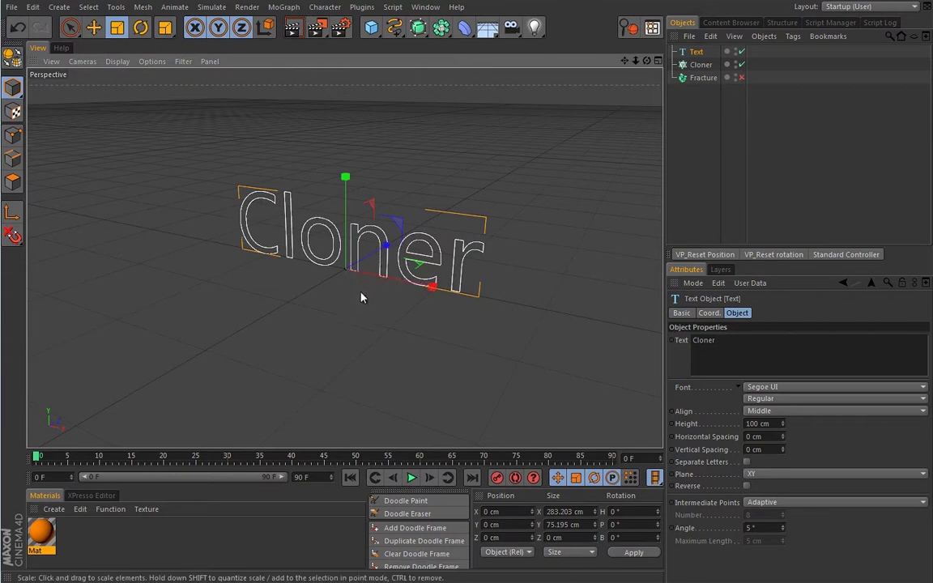
Extrude the text by nesting it in an Extrude NURBS object and apply the orange material Mat to it
{"action": "left_click", "coordinate": [419, 29]}
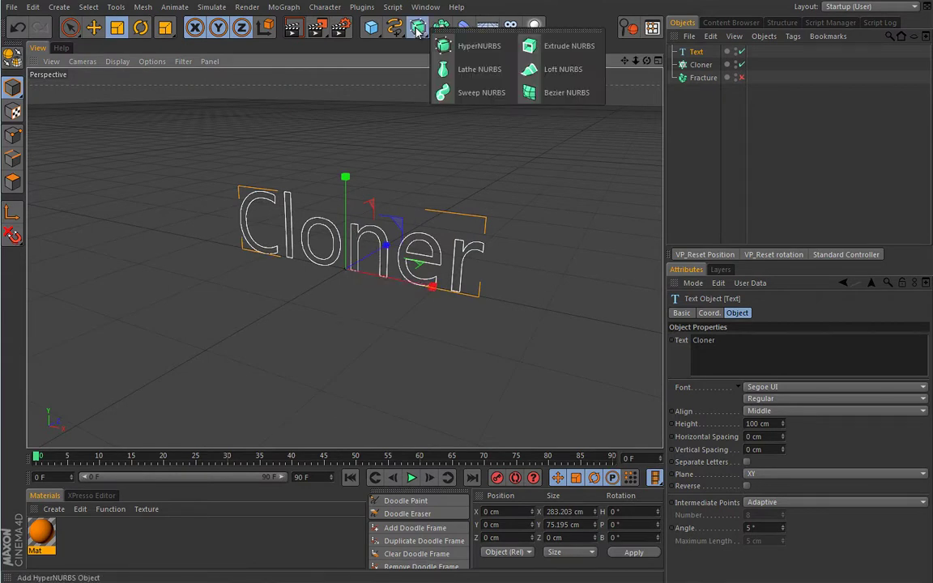
{"action": "left_click", "coordinate": [567, 46], "text": "alt"}
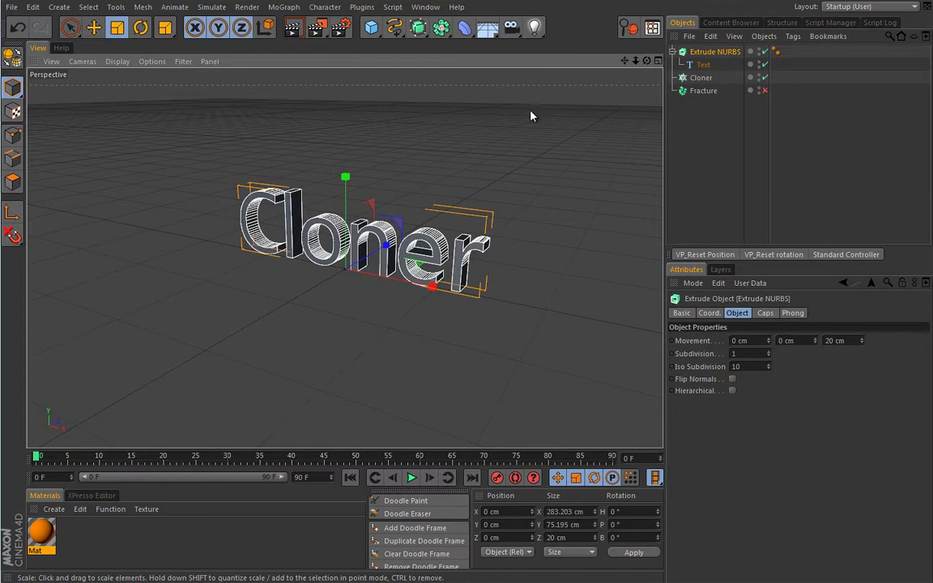
{"action": "left_click", "coordinate": [106, 392]}
{"action": "left_click_drag", "start_coordinate": [240, 338], "coordinate": [356, 239]}
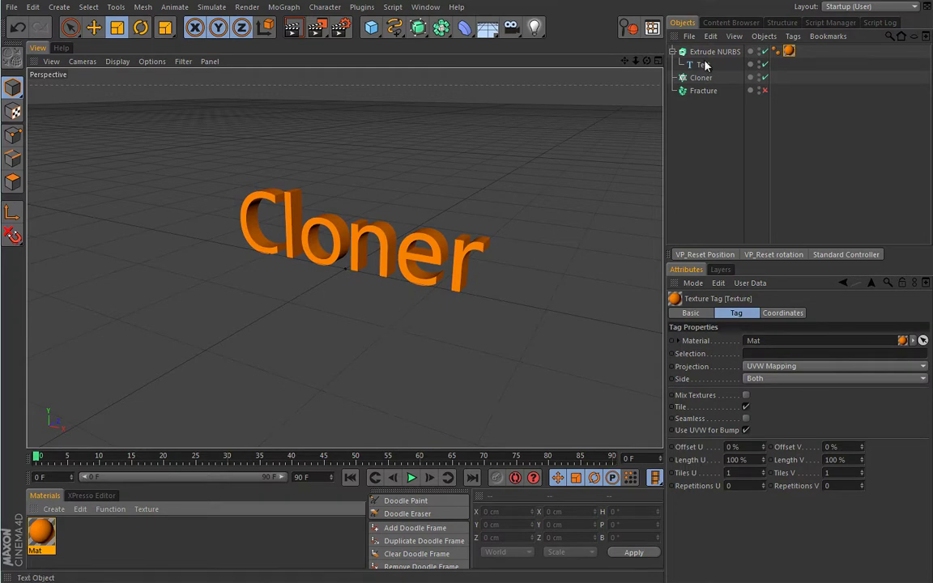
Make the Extrude NURBS a child of the Cloner and set the linear clone count to 1
{"action": "left_click_drag", "start_coordinate": [705, 80], "coordinate": [701, 79]}
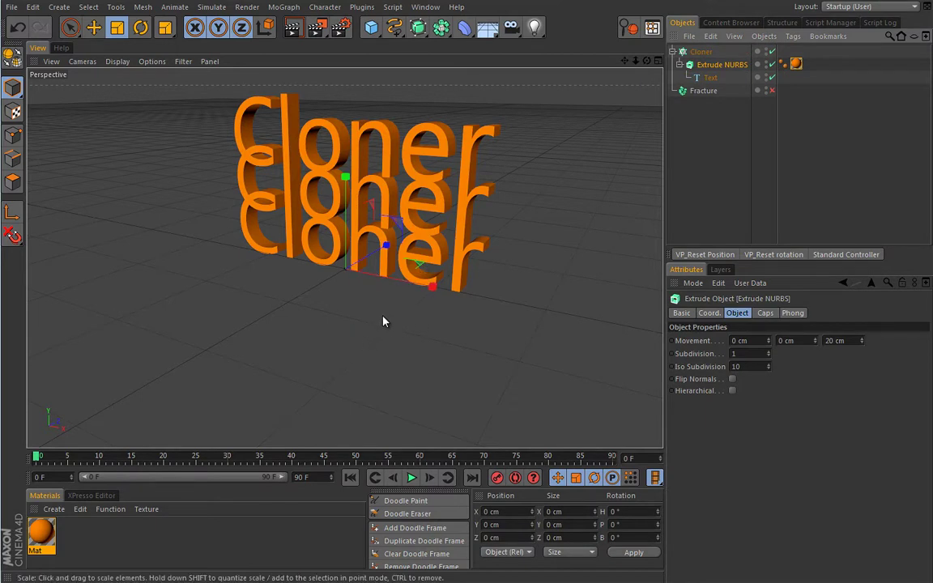
{"action": "left_click", "coordinate": [701, 51]}
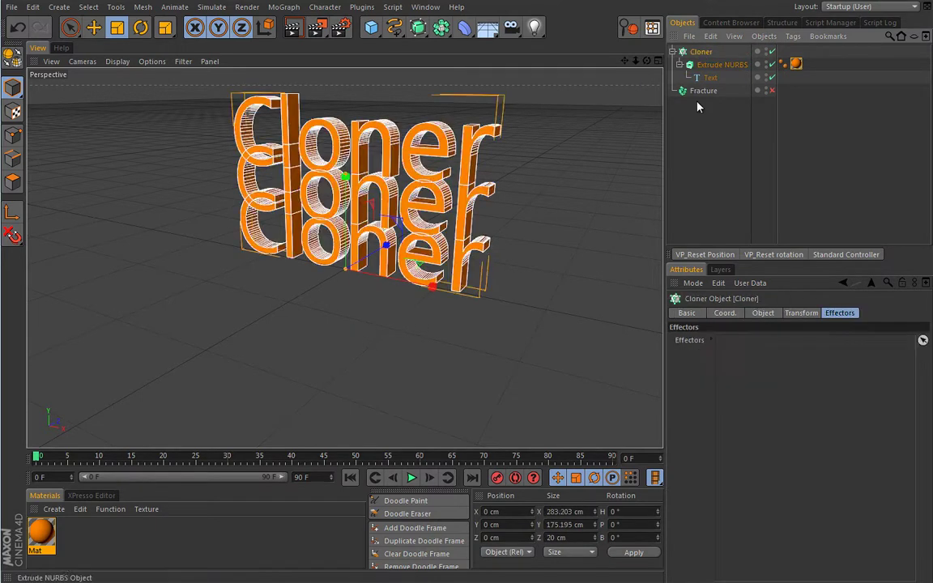
{"action": "left_click", "coordinate": [759, 314]}
{"action": "left_click", "coordinate": [704, 397]}
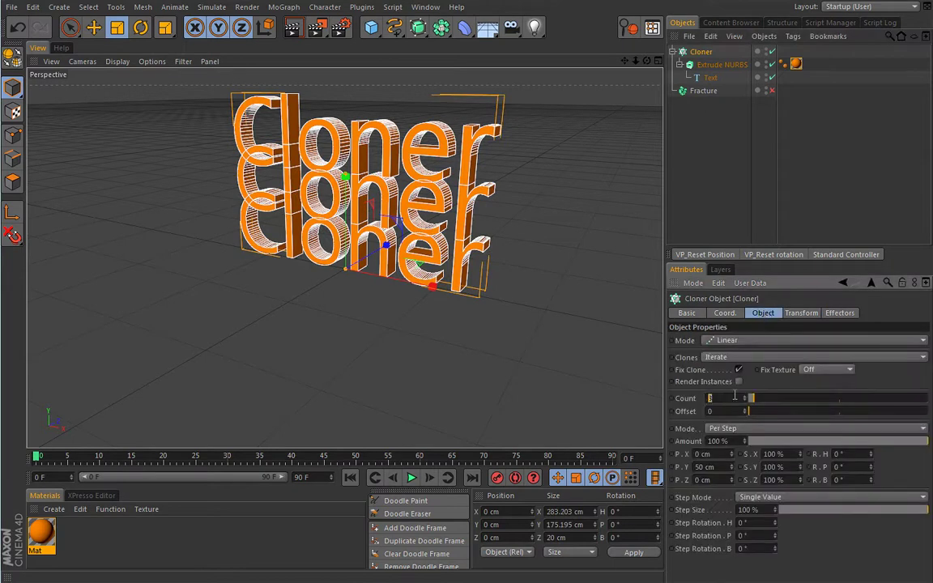
{"action": "type", "text": "1"}
{"action": "key", "text": "Tab"}
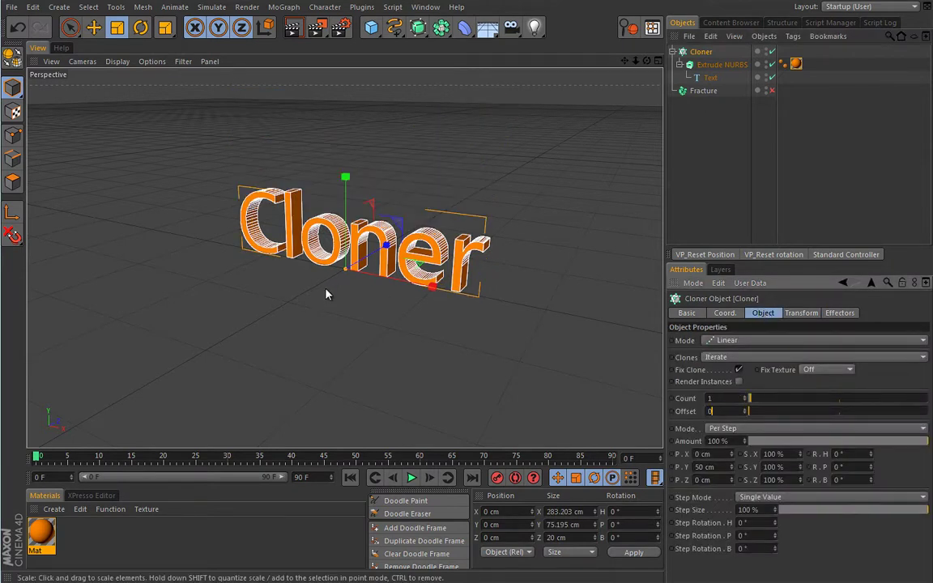
{"action": "left_click_drag", "start_coordinate": [308, 340], "coordinate": [324, 305], "text": "alt"}
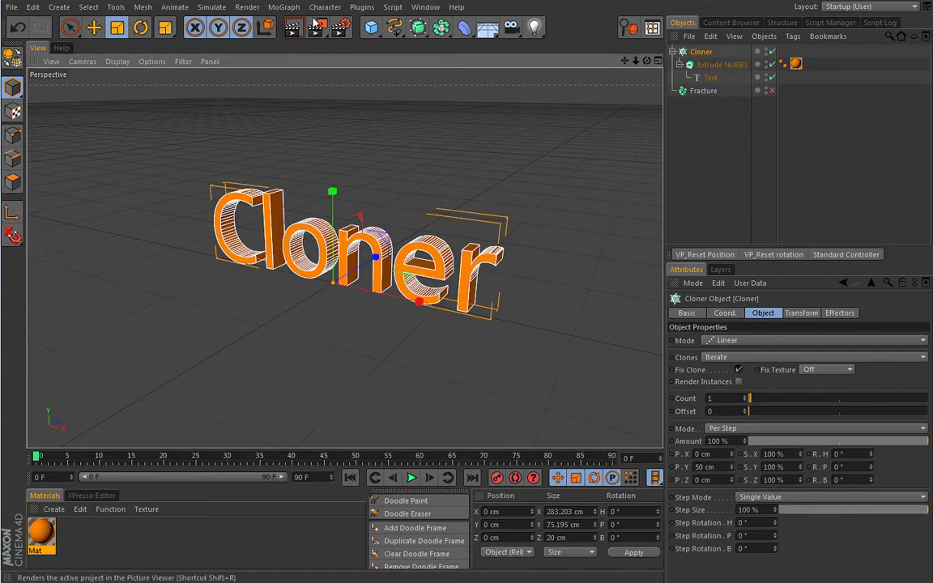
Add a Random effector to the Cloner and set its random mode to Noise
{"action": "left_click", "coordinate": [284, 6]}
{"action": "mouse_move", "coordinate": [285, 26]}
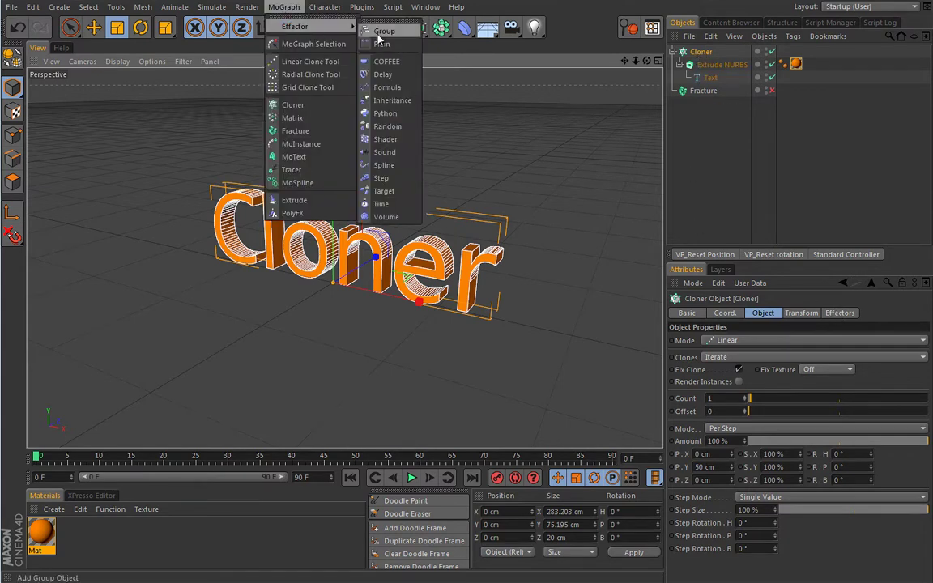
{"action": "left_click", "coordinate": [389, 128]}
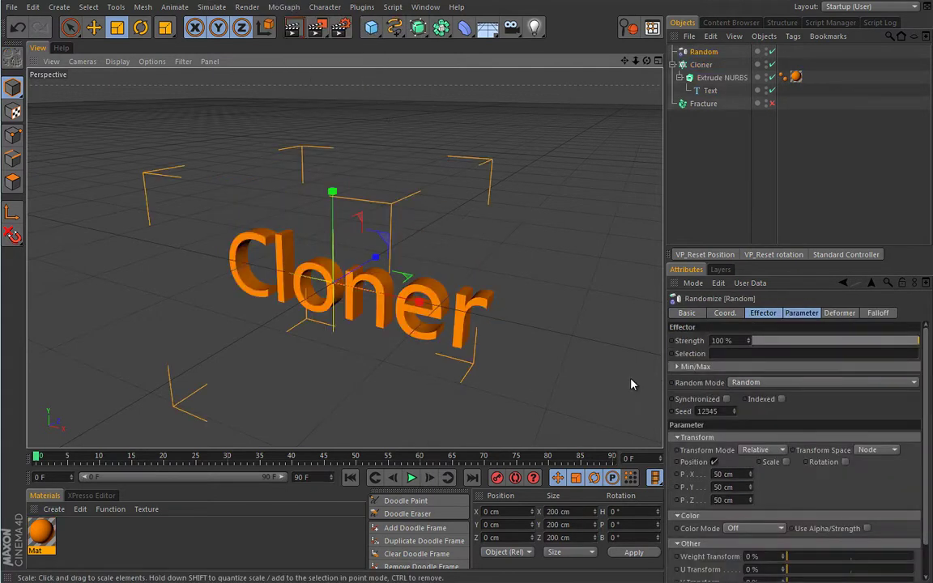
{"action": "left_click", "coordinate": [762, 314]}
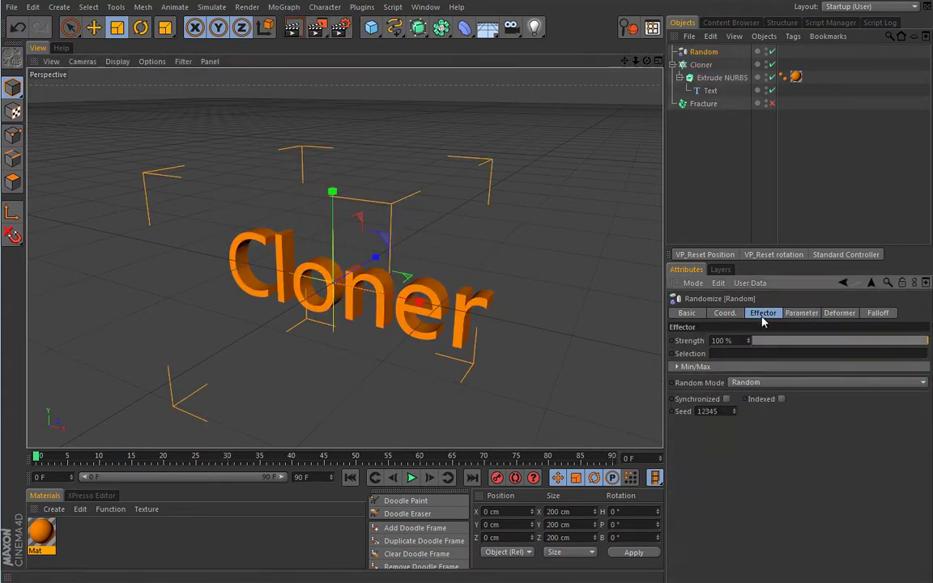
{"action": "left_click", "coordinate": [748, 385]}
{"action": "left_click", "coordinate": [739, 419]}
Give the Random effector a Sphere falloff while the animation plays, and stop and rewind to frame 0
{"action": "left_click", "coordinate": [411, 479]}
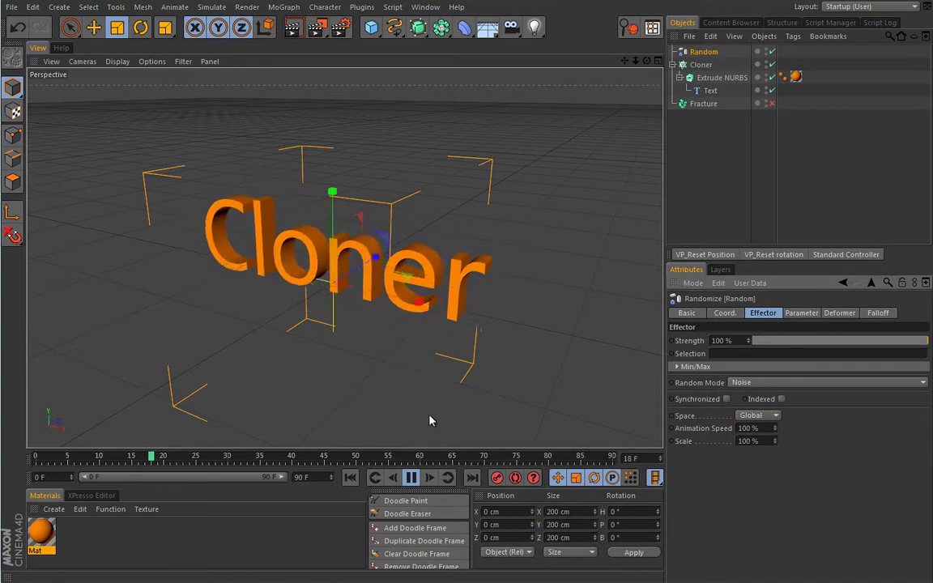
{"action": "left_click", "coordinate": [878, 312]}
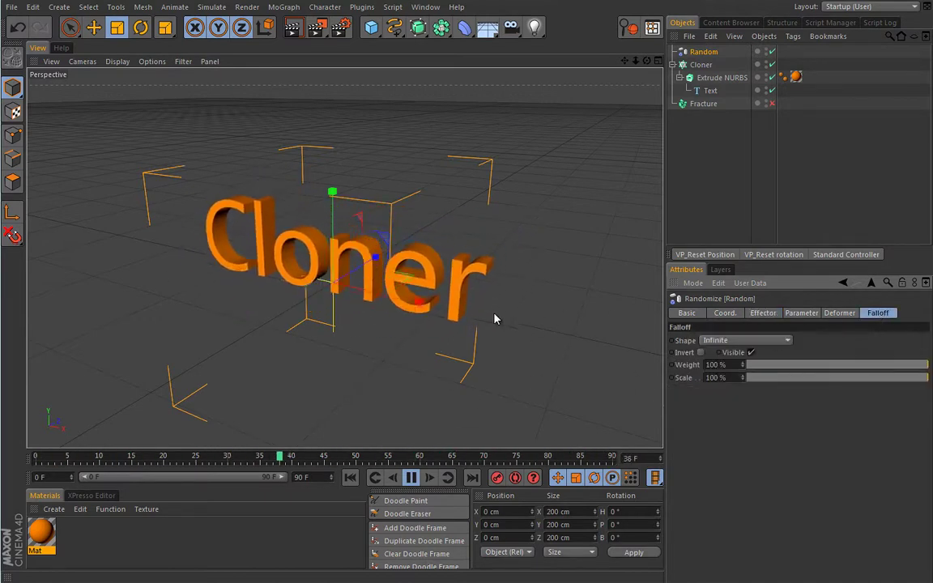
{"action": "left_click", "coordinate": [741, 341]}
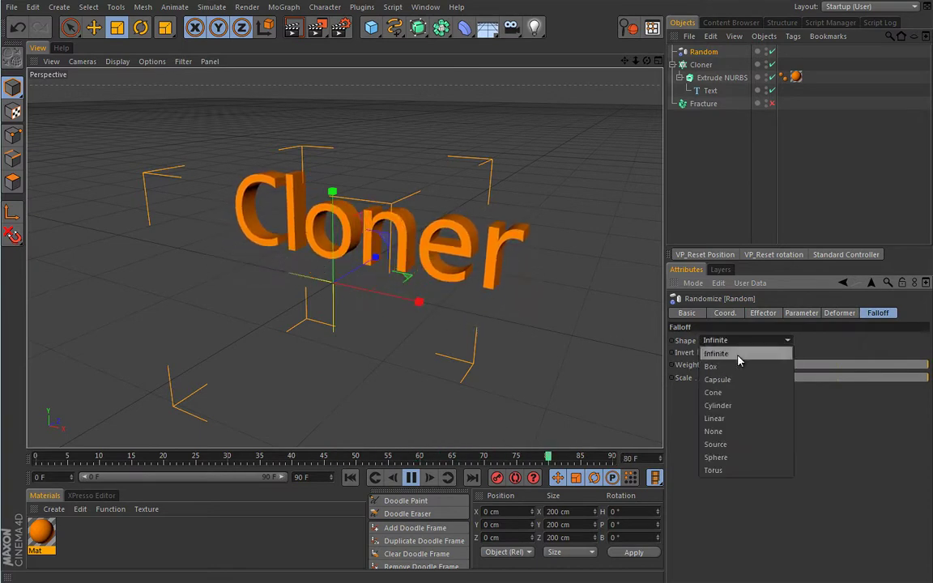
{"action": "left_click", "coordinate": [716, 458]}
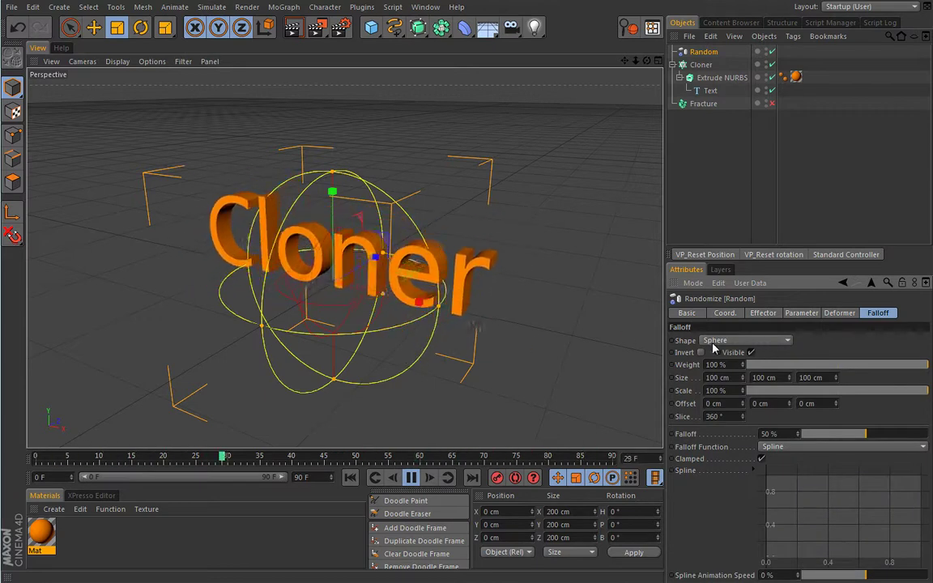
{"action": "left_click", "coordinate": [412, 478]}
{"action": "left_click", "coordinate": [350, 479]}
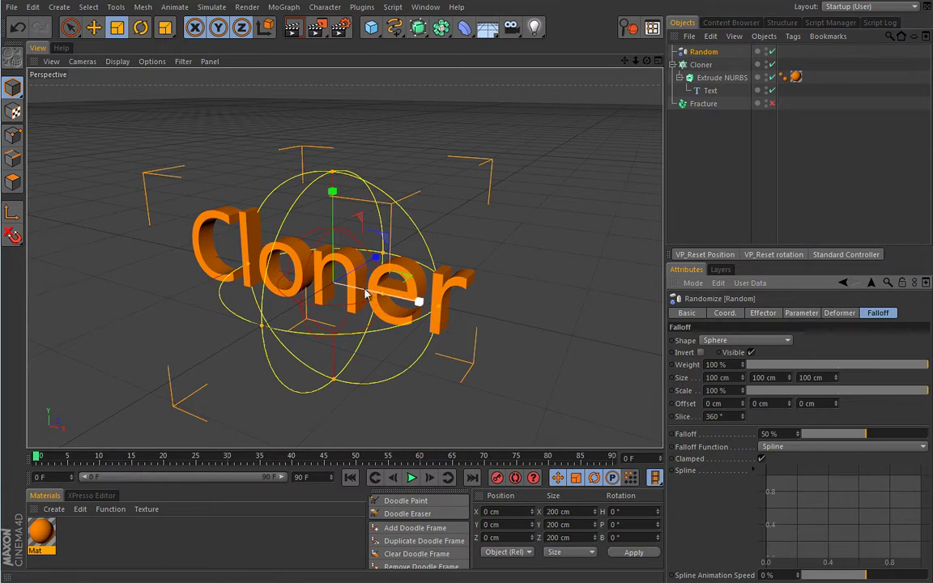
Set the Random effector's deformation to Point, activate the Move tool, and play the animation before rewinding to frame 0
{"action": "left_click", "coordinate": [839, 313]}
{"action": "left_click", "coordinate": [782, 341]}
{"action": "left_click", "coordinate": [770, 376]}
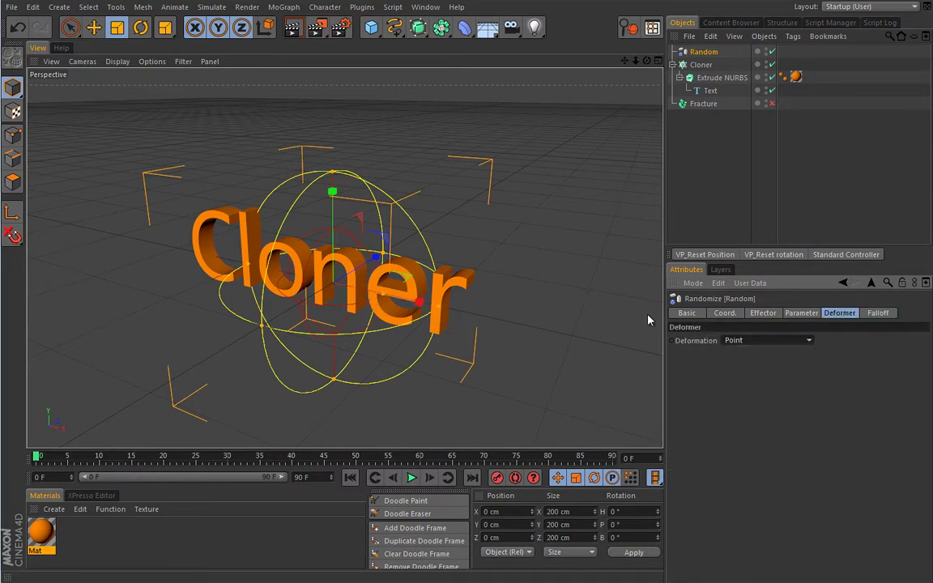
{"action": "key", "text": "e"}
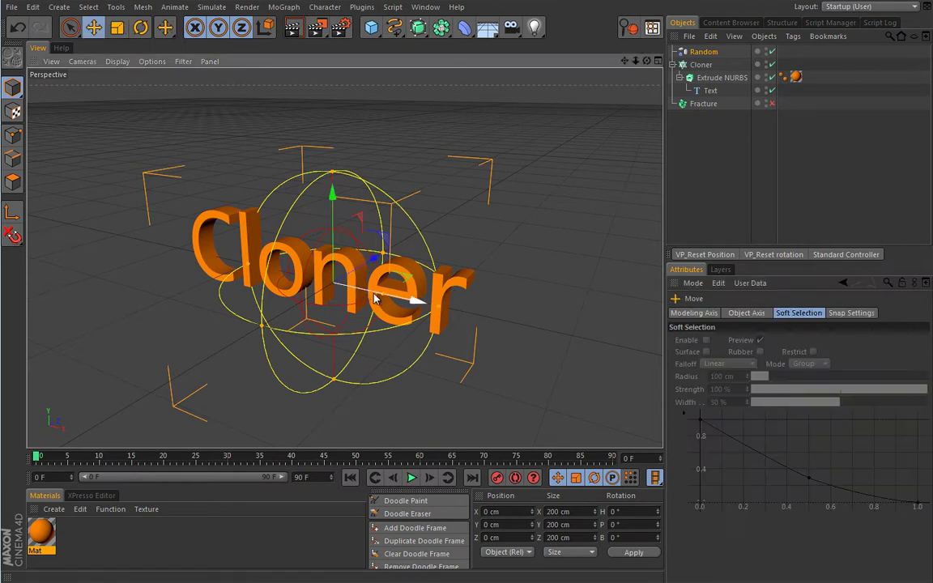
{"action": "left_click", "coordinate": [410, 477]}
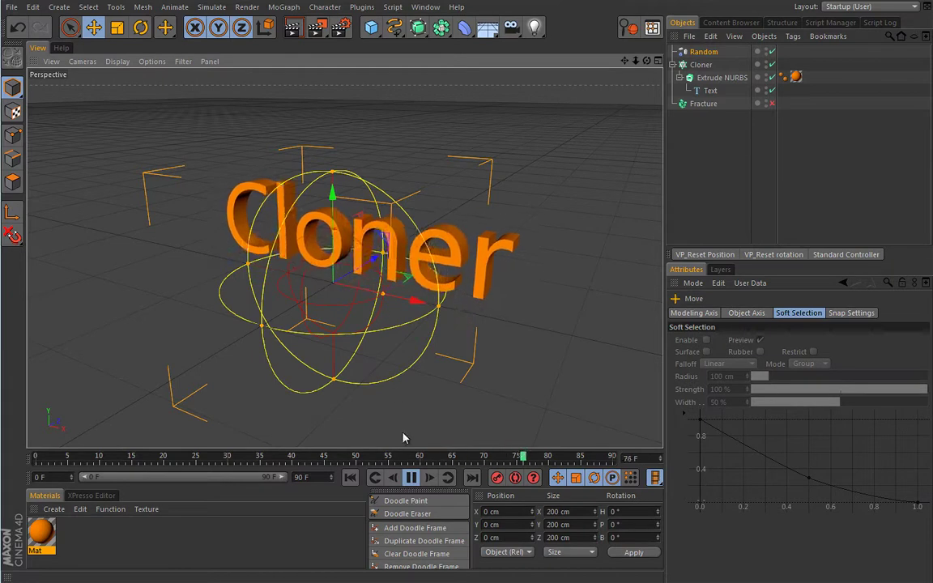
{"action": "left_click", "coordinate": [411, 477]}
{"action": "left_click", "coordinate": [350, 477]}
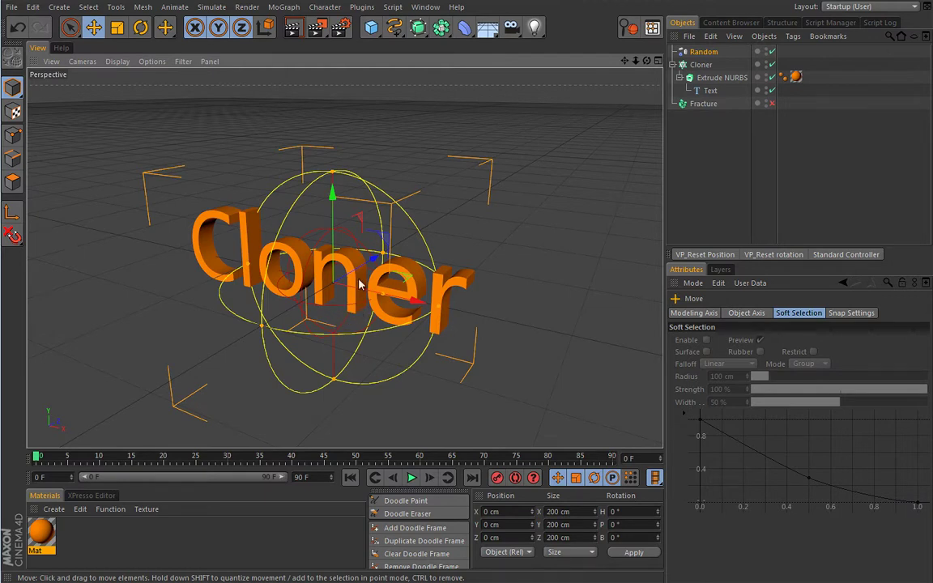
Move the Extrude NURBS out of the Cloner to the end of the hierarchy and delete the Cloner
{"action": "left_click_drag", "start_coordinate": [721, 77], "coordinate": [713, 130]}
{"action": "left_click", "coordinate": [701, 65]}
{"action": "key", "text": "Delete"}
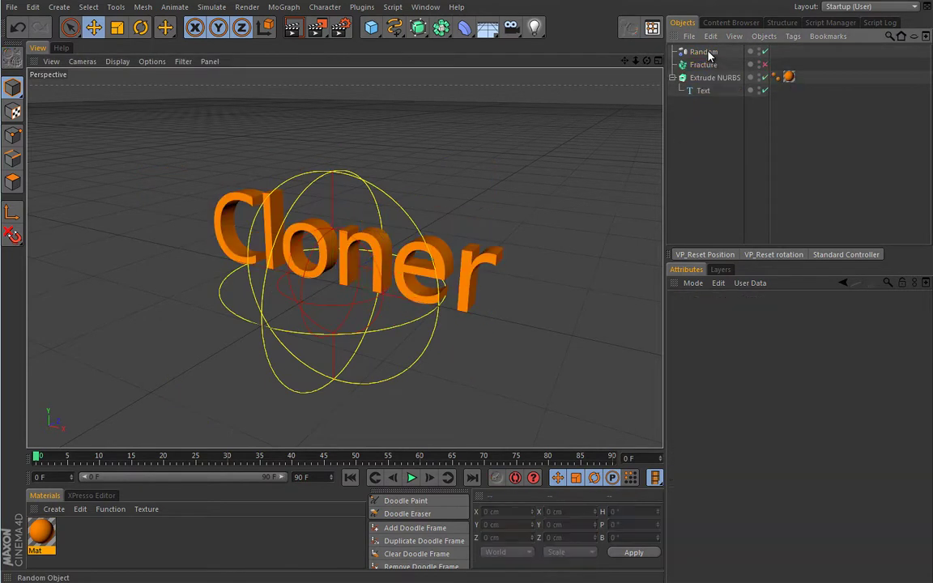
Set the Random effector's deformation to Off
{"action": "left_click", "coordinate": [705, 52]}
{"action": "left_click", "coordinate": [765, 340]}
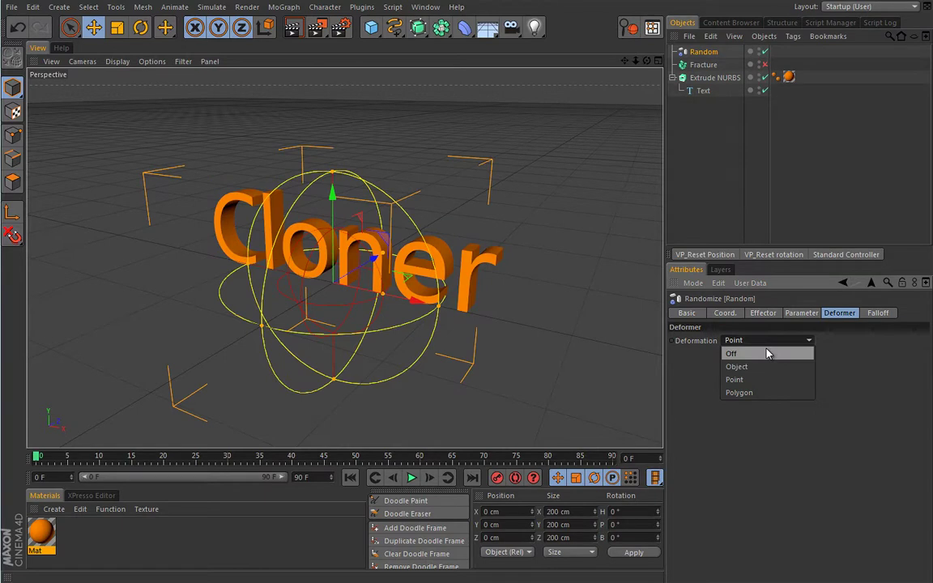
{"action": "left_click", "coordinate": [767, 353]}
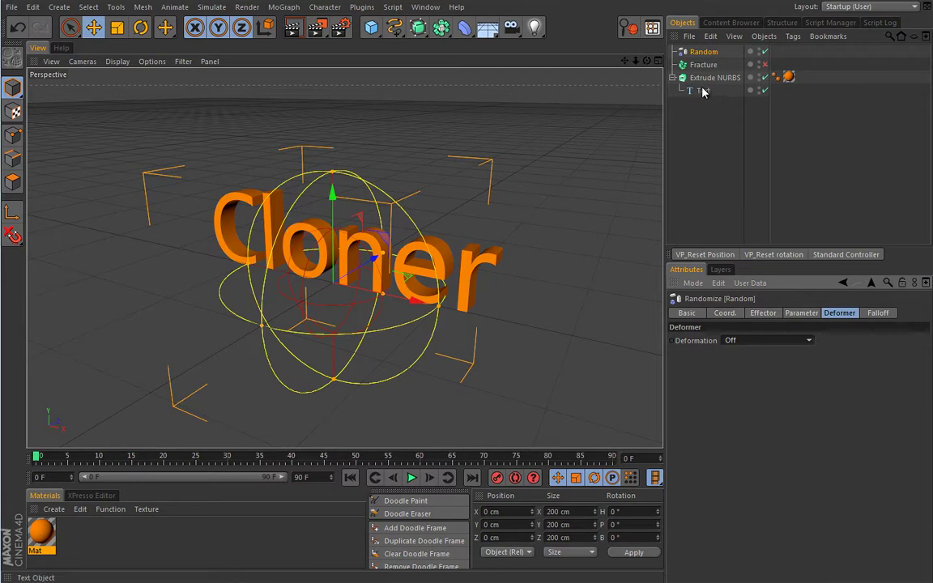
Nest the Extrude NURBS in the enabled Fracture object and delete the Random effector
{"action": "left_click", "coordinate": [673, 78]}
{"action": "left_click_drag", "start_coordinate": [708, 77], "coordinate": [732, 68]}
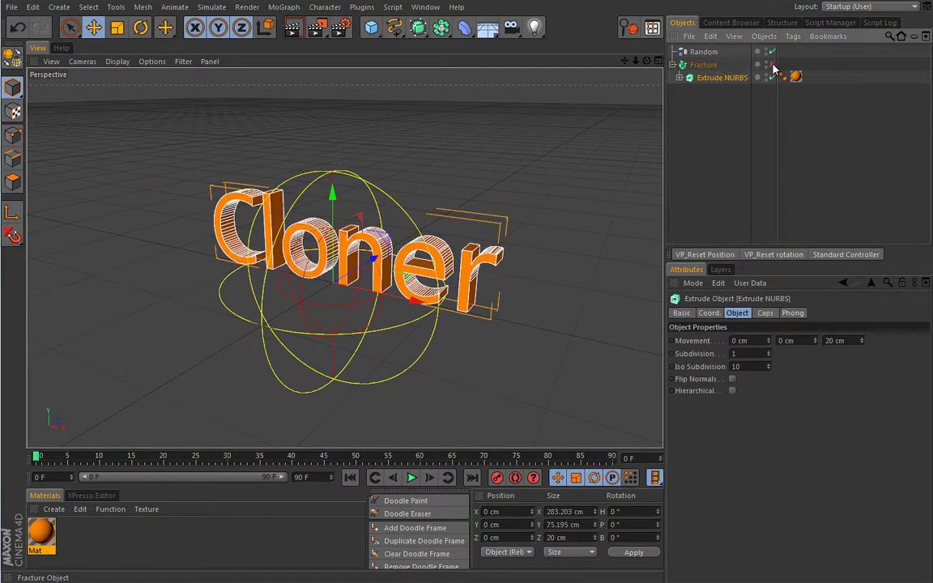
{"action": "left_click", "coordinate": [700, 53]}
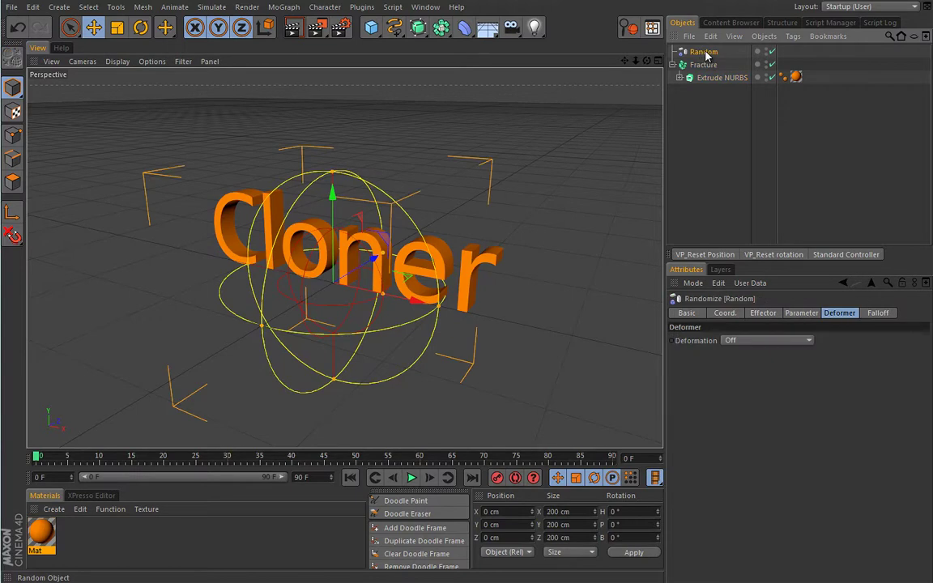
{"action": "key", "text": "Delete"}
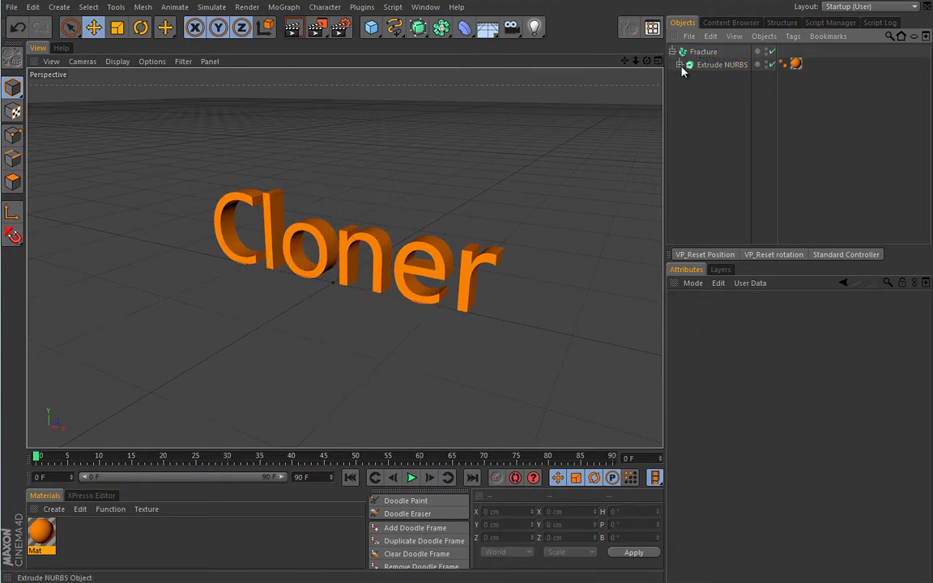
{"action": "left_click", "coordinate": [679, 64]}
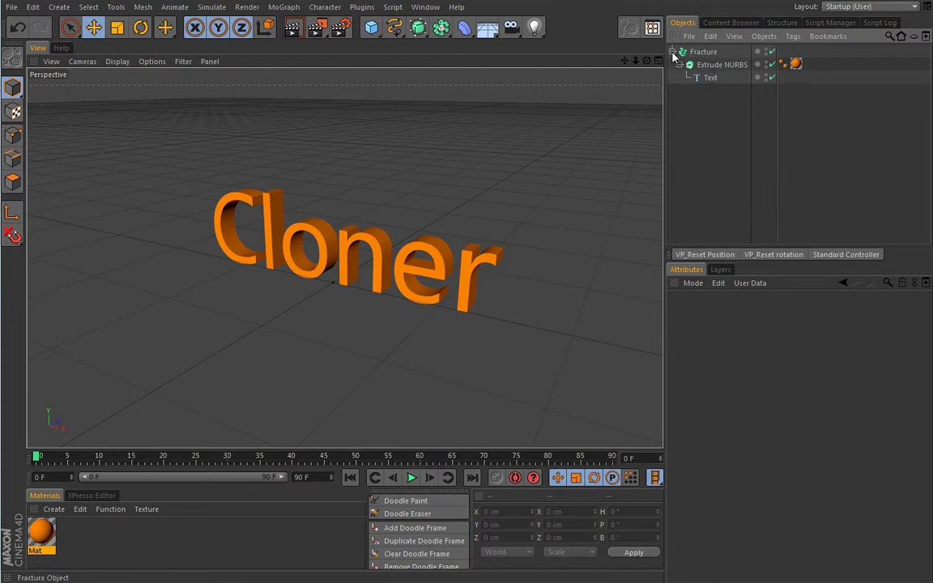
Play the animation with only the Fracture setup and return to frame 0
{"action": "left_click", "coordinate": [412, 477]}
{"action": "left_click", "coordinate": [412, 477]}
{"action": "key", "text": "shift+f"}
Add a Random effector to the Fracture object, play the animation and return to frame 0
{"action": "left_click", "coordinate": [703, 52]}
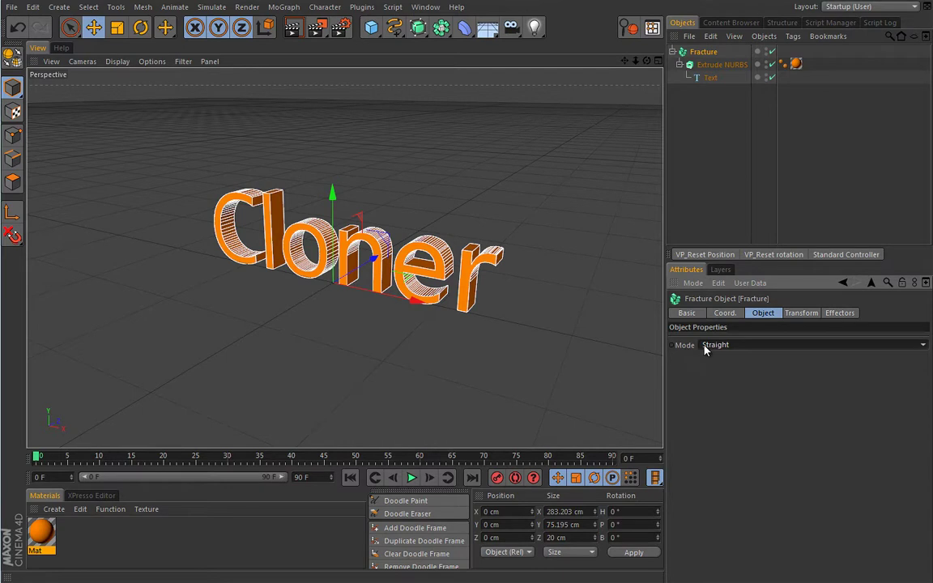
{"action": "left_click", "coordinate": [283, 7]}
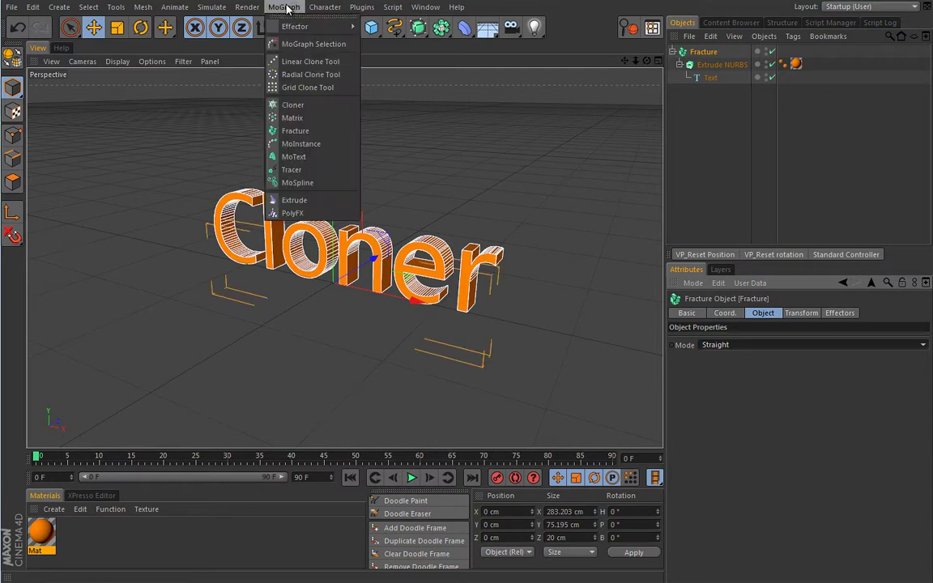
{"action": "mouse_move", "coordinate": [292, 28]}
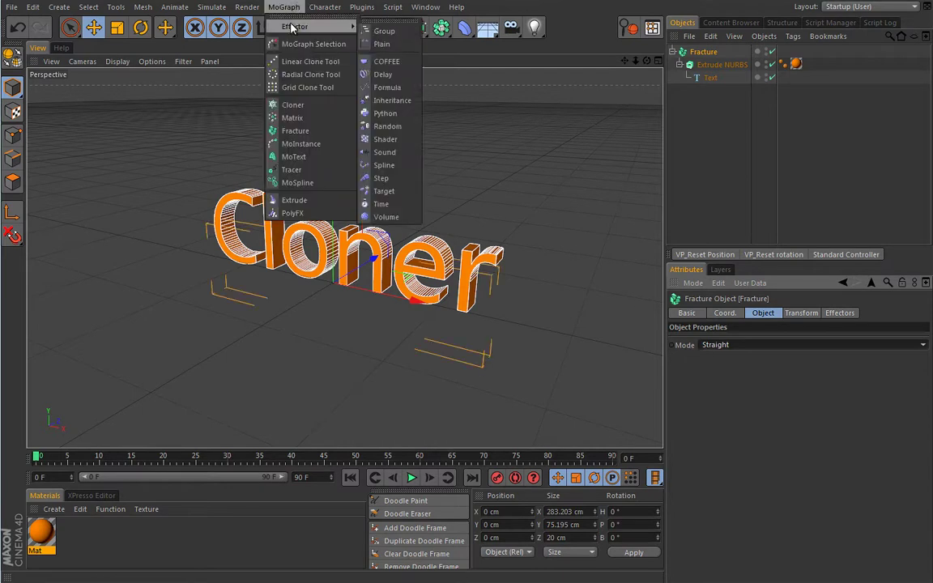
{"action": "left_click", "coordinate": [387, 126]}
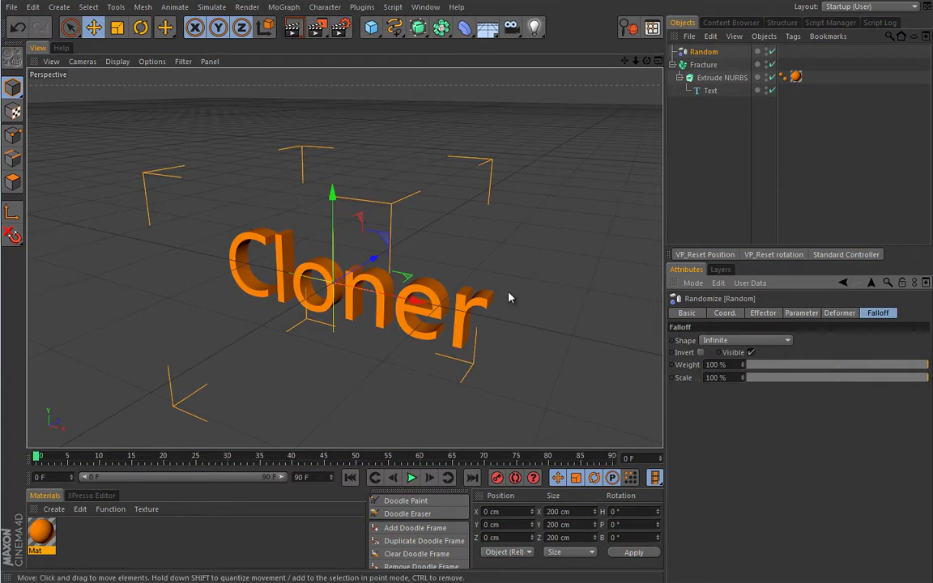
{"action": "left_click", "coordinate": [411, 480]}
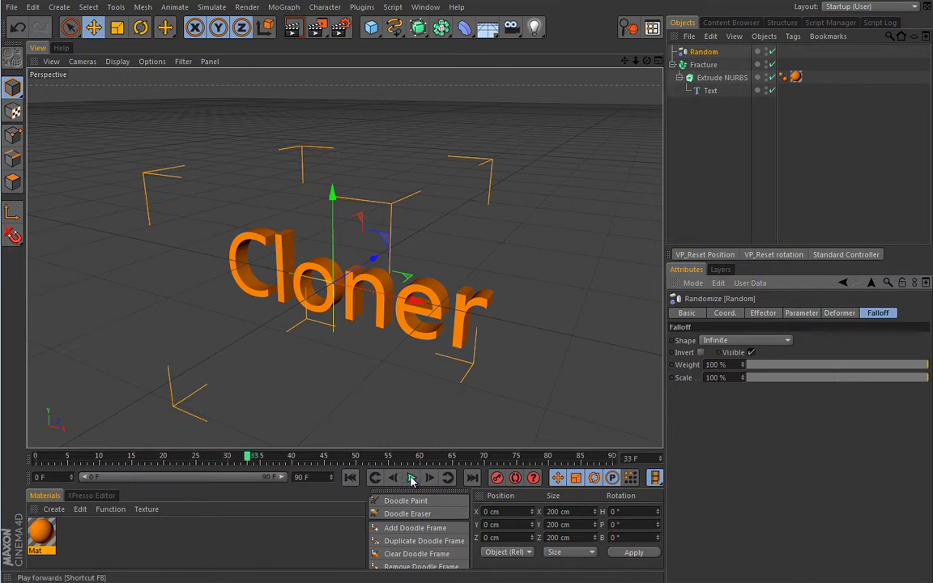
{"action": "left_click", "coordinate": [350, 478]}
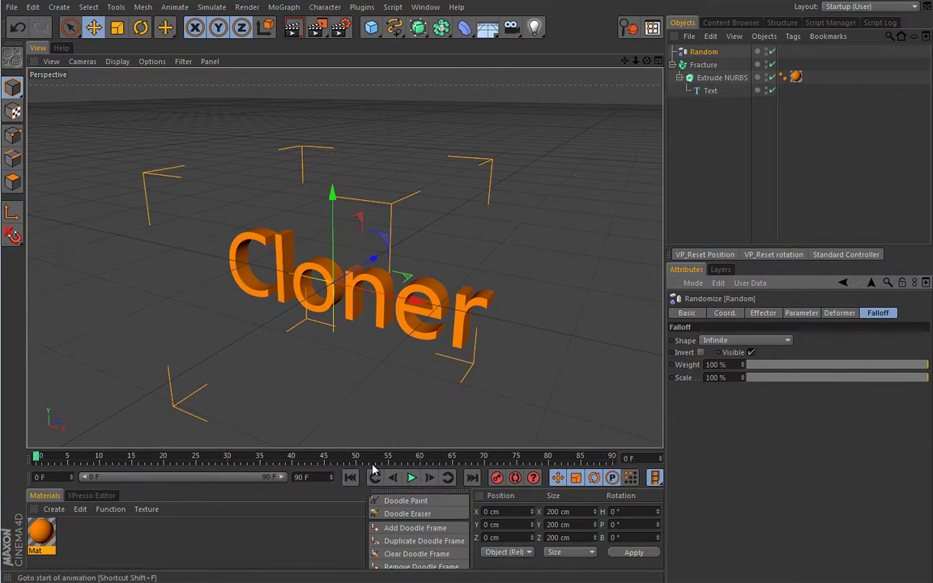
Change the Text spline's content to "Fracture"
{"action": "left_click", "coordinate": [709, 91]}
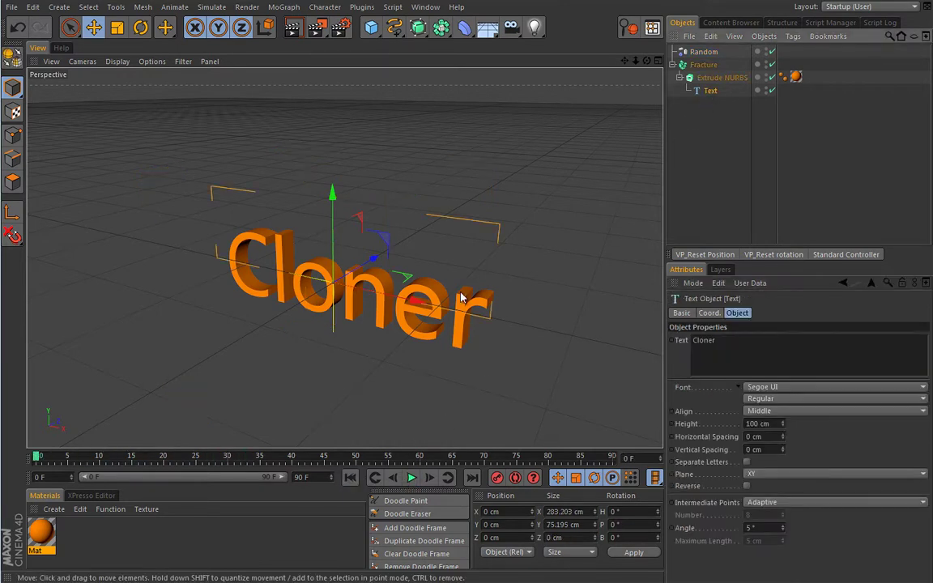
{"action": "double_click", "coordinate": [709, 340]}
{"action": "key", "text": "BackSpace"}
{"action": "type", "text": "Fracture"}
{"action": "left_click", "coordinate": [707, 152]}
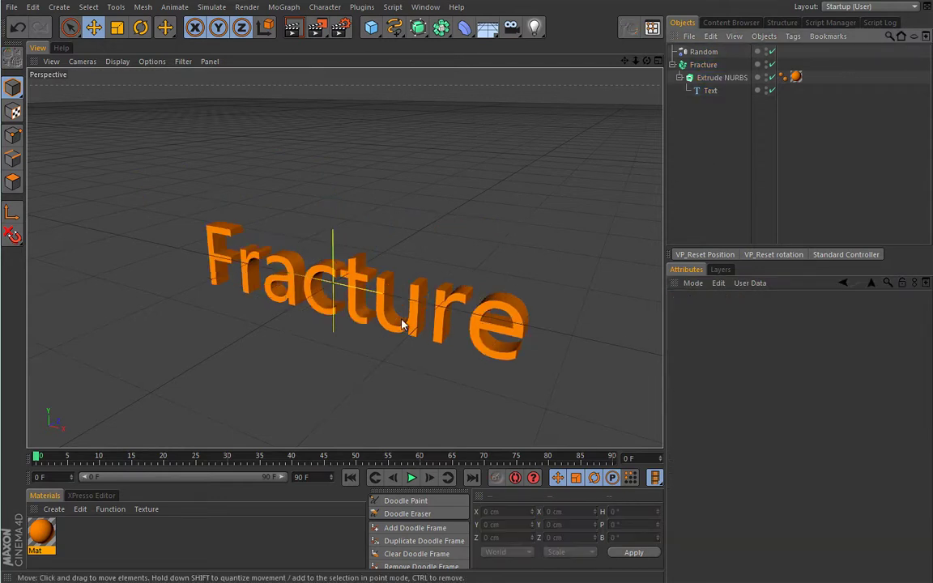
{"action": "left_click_drag", "start_coordinate": [357, 354], "coordinate": [376, 333], "text": "alt"}
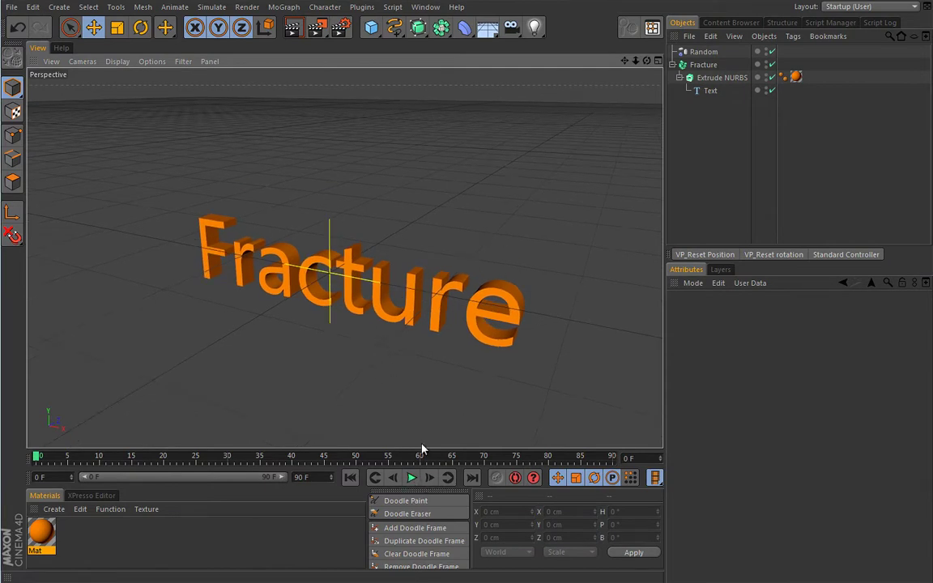
Start playback and set the Random effector's Random Mode to Noise
{"action": "left_click", "coordinate": [410, 478]}
{"action": "left_click", "coordinate": [702, 52]}
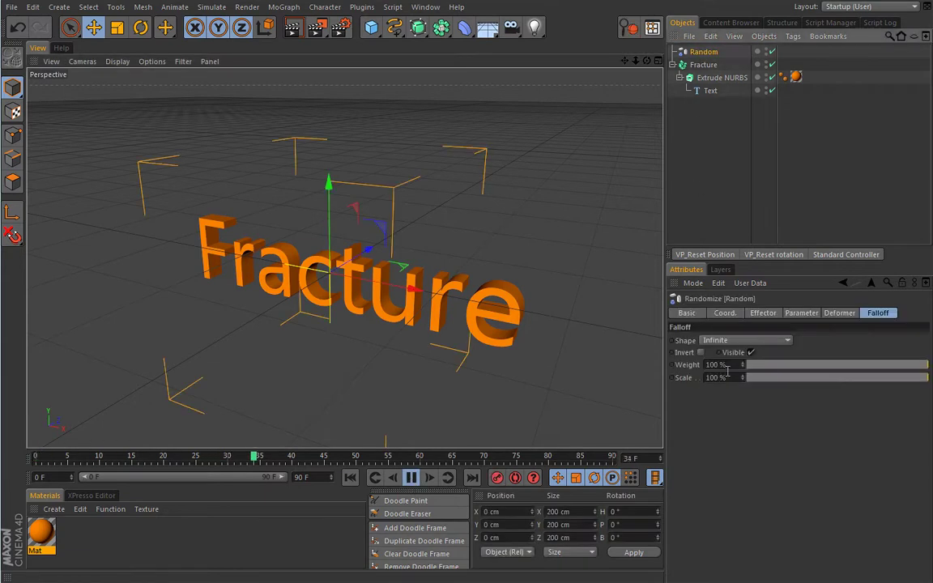
{"action": "left_click", "coordinate": [763, 312]}
{"action": "left_click", "coordinate": [745, 382]}
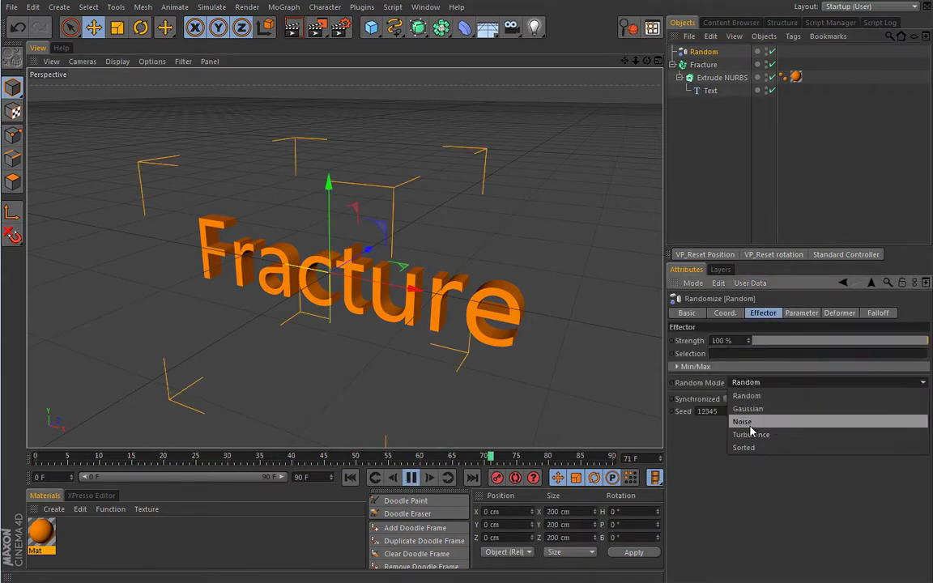
{"action": "left_click", "coordinate": [743, 422]}
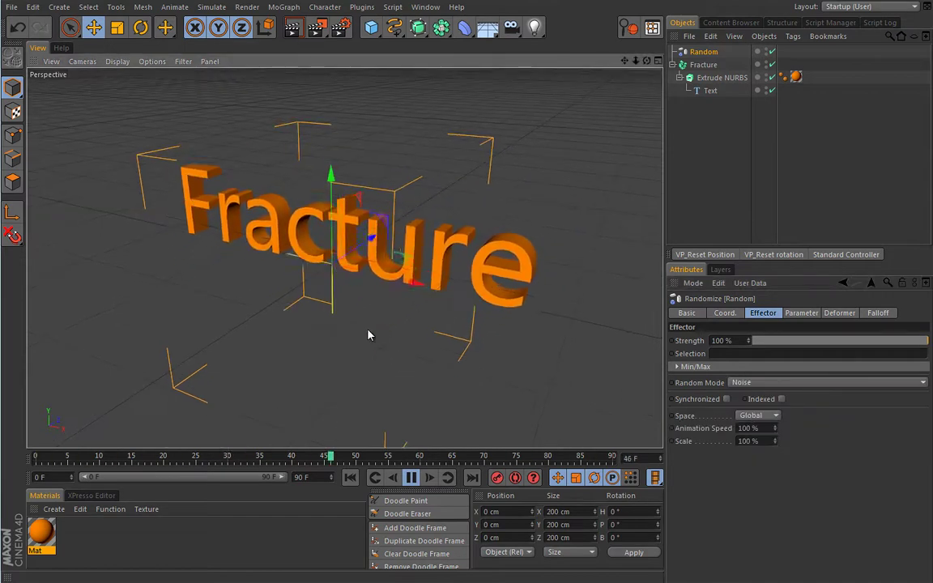
During playback, switch the Fracture object's mode to Explode Segments and from there to Explode Segments & Connect
{"action": "left_click", "coordinate": [701, 65]}
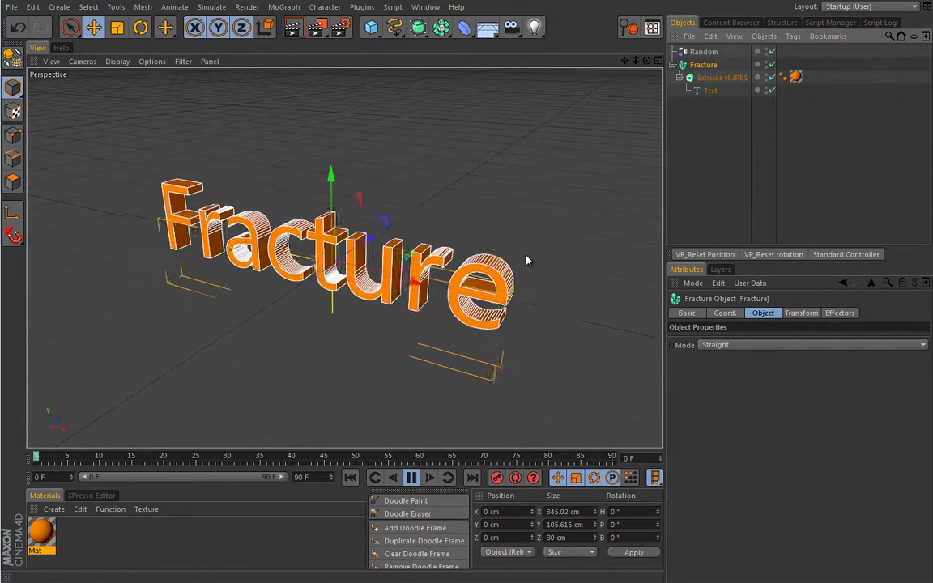
{"action": "left_click", "coordinate": [716, 345]}
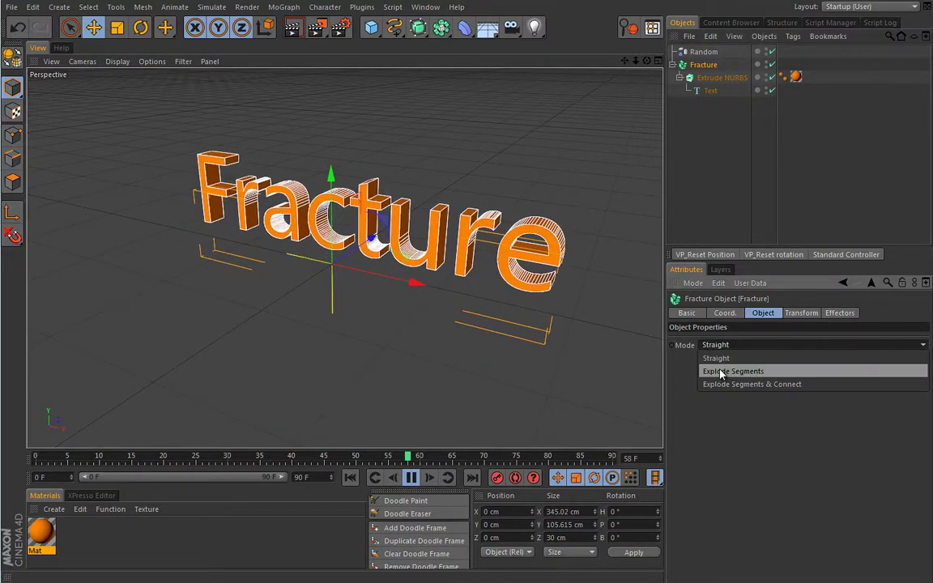
{"action": "left_click", "coordinate": [720, 372]}
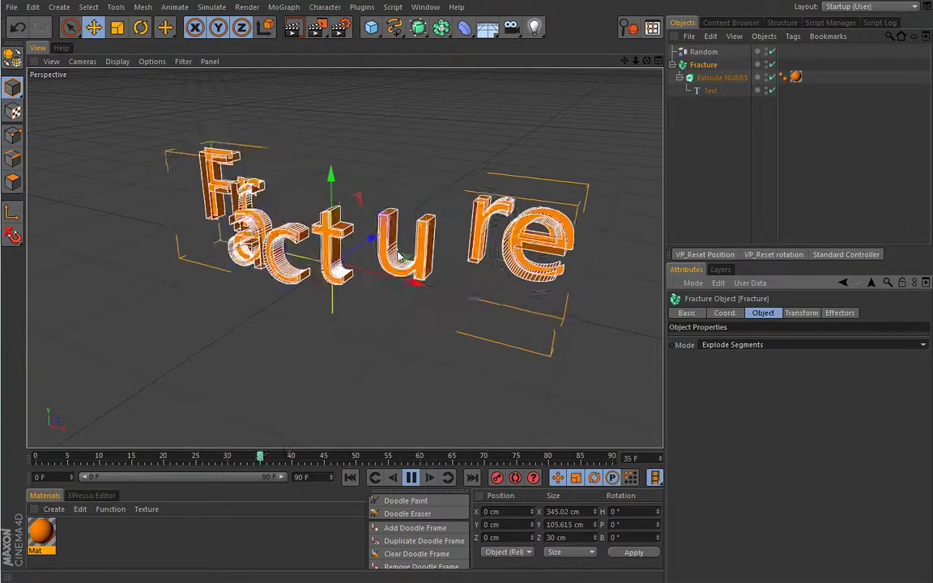
{"action": "left_click", "coordinate": [724, 345]}
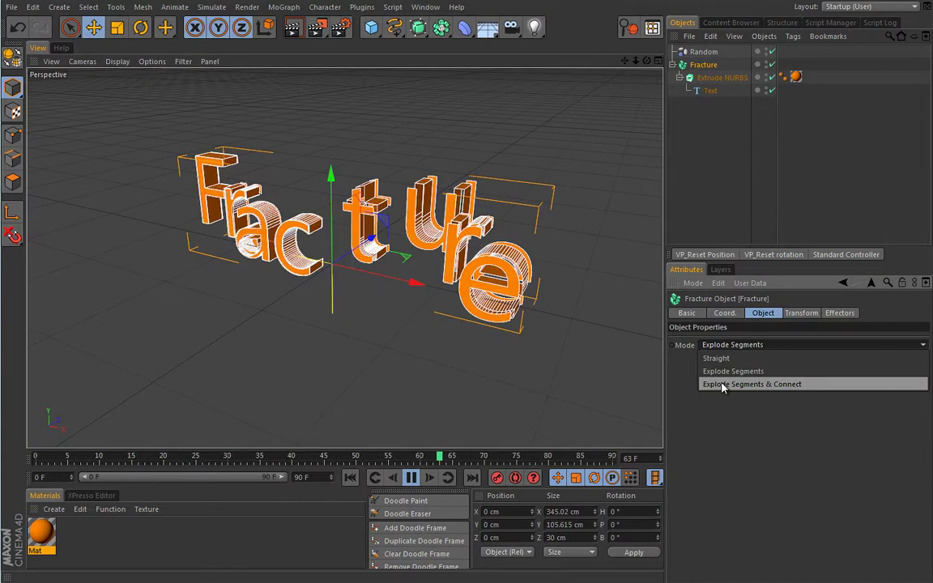
{"action": "left_click", "coordinate": [723, 386]}
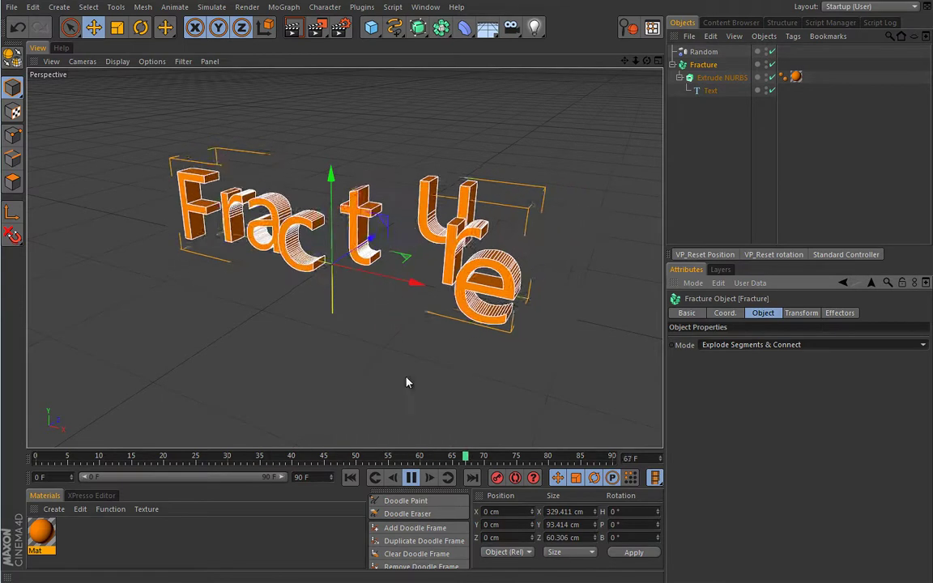
{"action": "left_click", "coordinate": [411, 477]}
{"action": "left_click", "coordinate": [411, 477]}
Give the Random effector a Sphere falloff and move it along X to about 132 cm, near the end of the word
{"action": "left_click", "coordinate": [703, 52]}
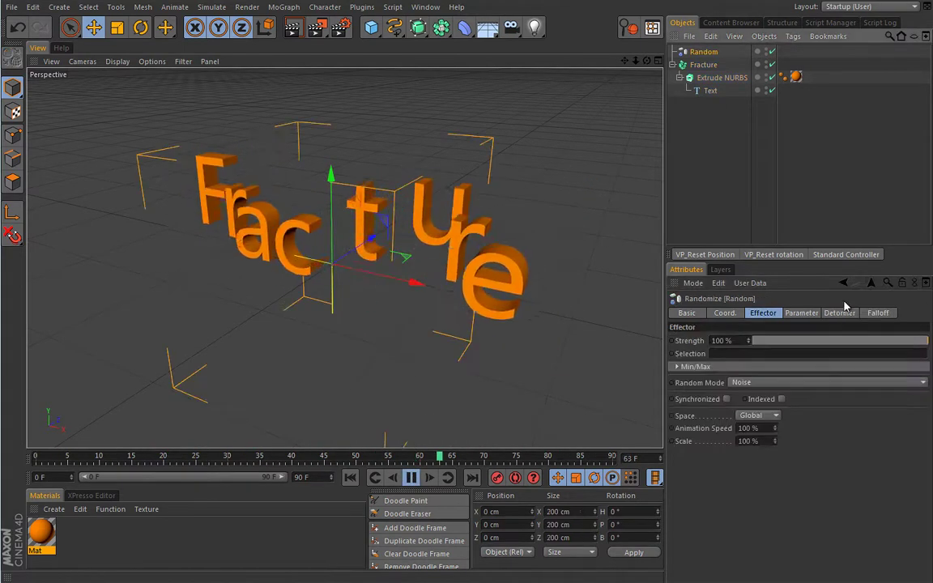
{"action": "left_click", "coordinate": [877, 312]}
{"action": "left_click", "coordinate": [739, 341]}
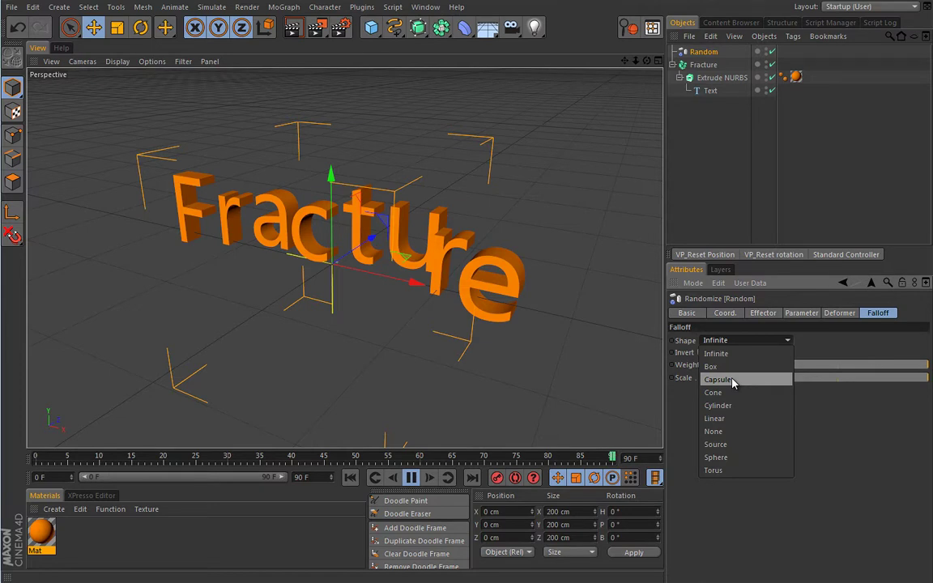
{"action": "left_click", "coordinate": [725, 458]}
{"action": "left_click_drag", "start_coordinate": [422, 286], "coordinate": [576, 295]}
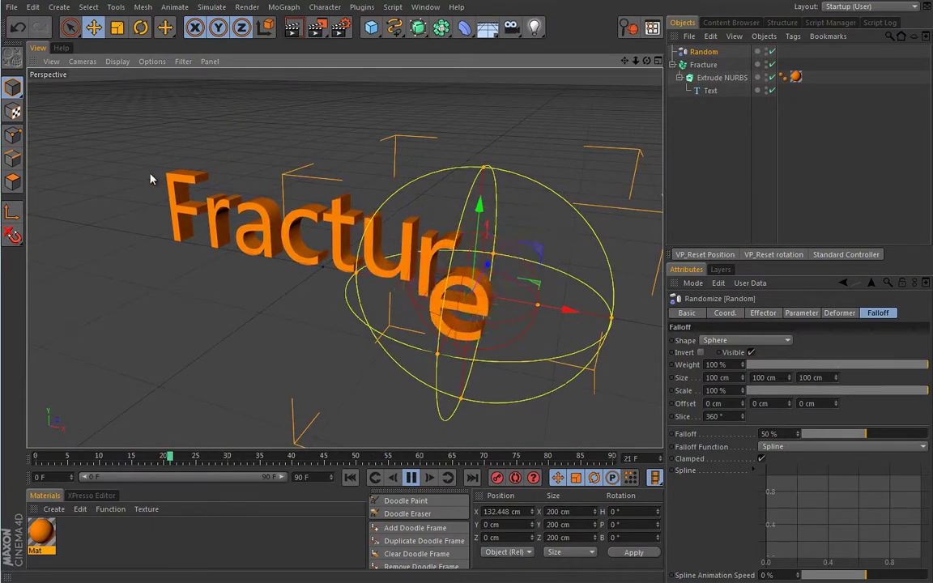
Stop the playback, return to frame 0 and delete the Random effector
{"action": "key", "text": "F8"}
{"action": "key", "text": "shift+f"}
{"action": "left_click_drag", "start_coordinate": [326, 285], "coordinate": [350, 312], "text": "alt"}
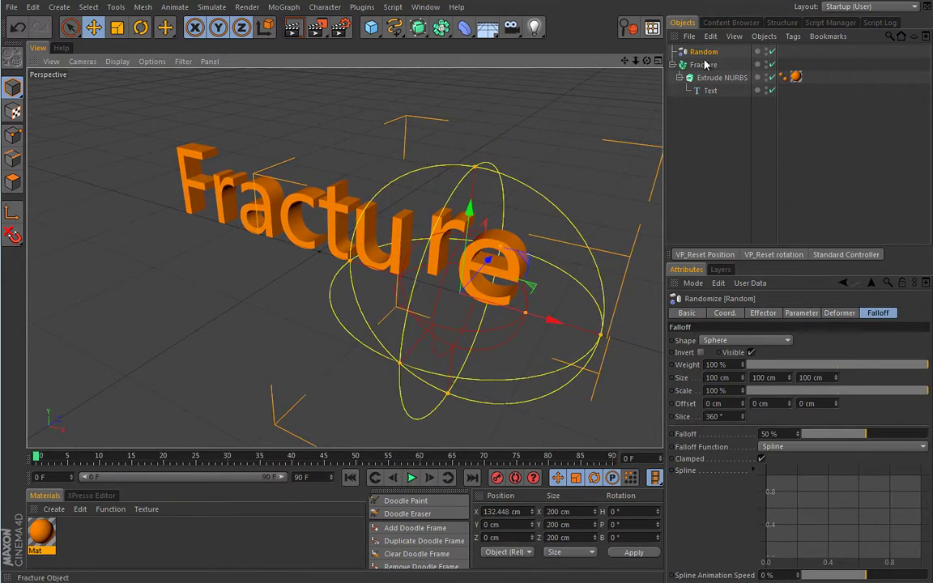
{"action": "key", "text": "Delete"}
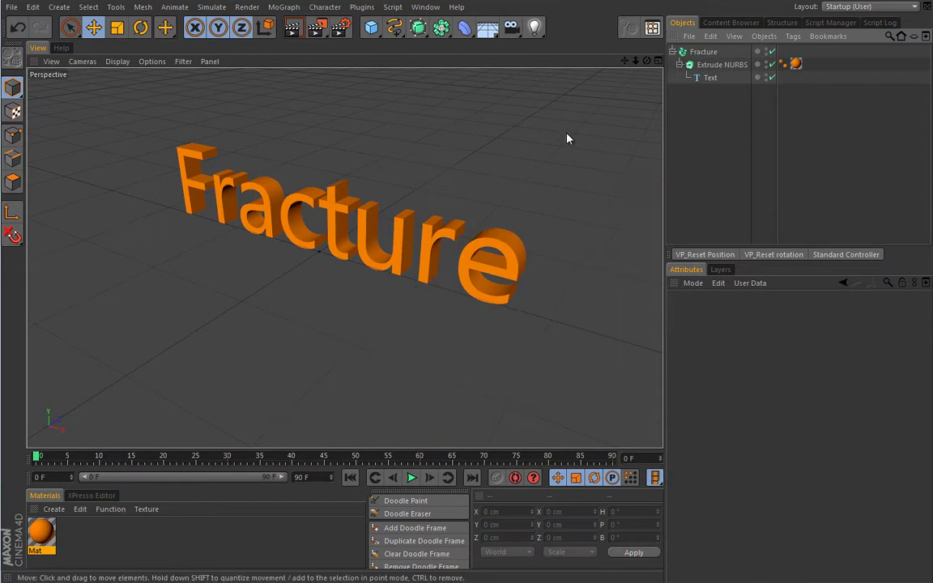
Make the Fracture object editable while it uses the Explode Segments & Connect mode
{"action": "left_click", "coordinate": [702, 51]}
{"action": "mouse_move", "coordinate": [361, 311]}
{"action": "left_mouse_down", "text": "alt"}
{"action": "mouse_move", "coordinate": [343, 310]}
{"action": "mouse_move", "coordinate": [360, 312]}
{"action": "left_mouse_up", "text": "alt"}
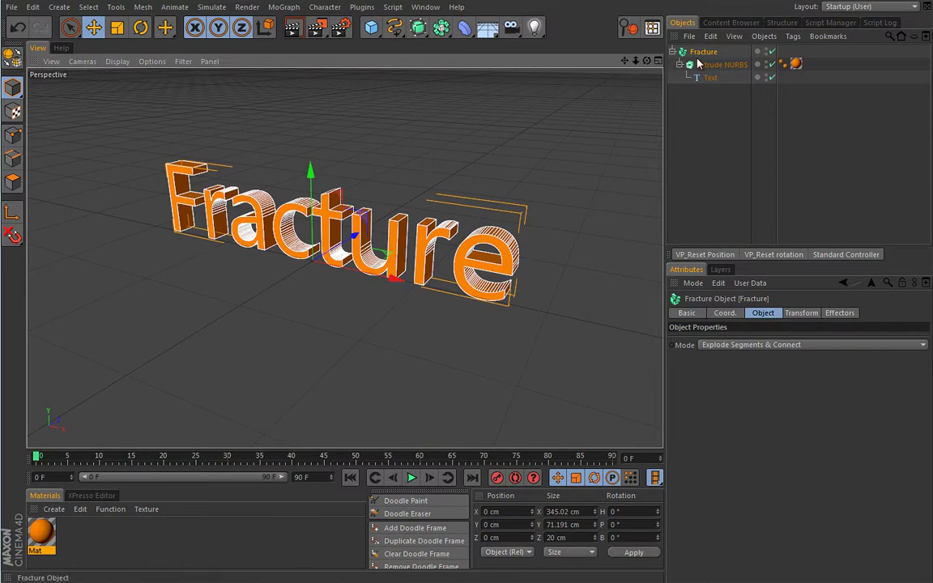
{"action": "key", "text": "c"}
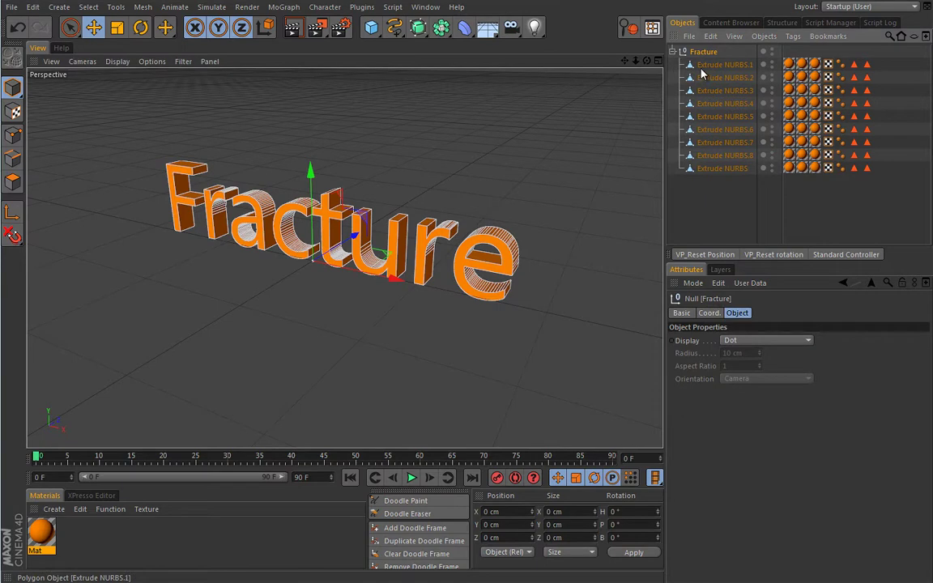
Examine the individual Extrude NURBS pieces of the converted text, and undo the conversion
{"action": "left_click", "coordinate": [720, 65]}
{"action": "left_click", "coordinate": [721, 77]}
{"action": "left_click", "coordinate": [720, 91]}
{"action": "left_click", "coordinate": [720, 116]}
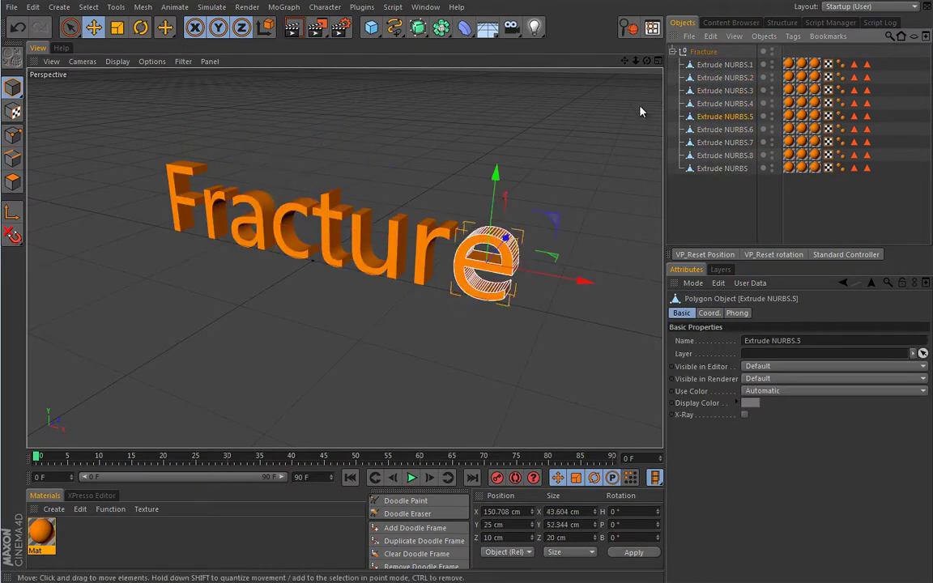
{"action": "left_click", "coordinate": [699, 91]}
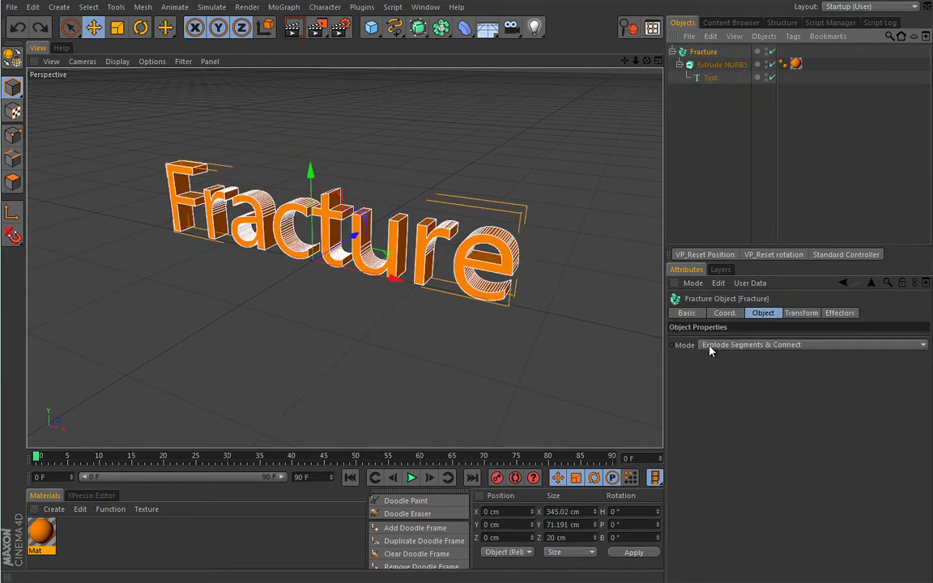
Set the Fracture object's mode to Explode Segments and make the object editable
{"action": "left_click", "coordinate": [712, 346]}
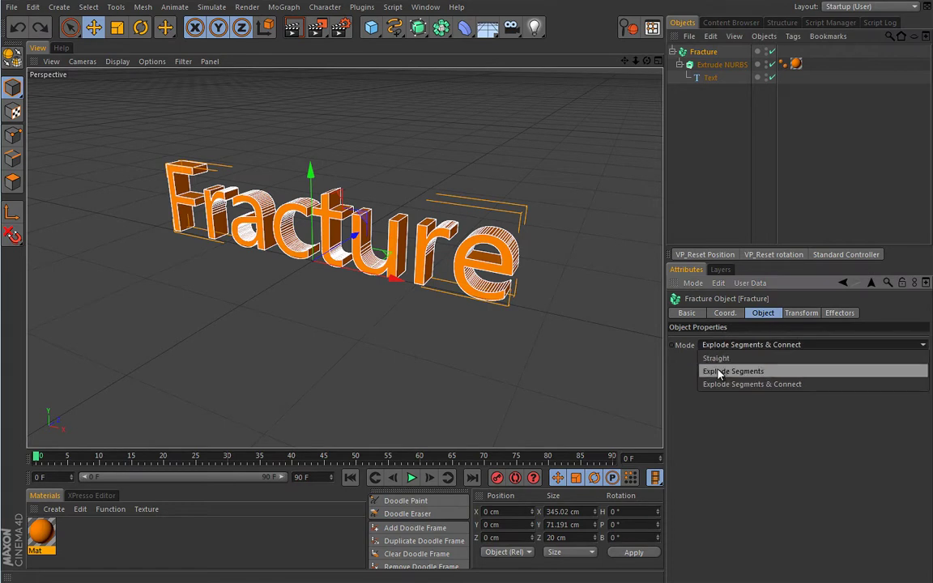
{"action": "left_click", "coordinate": [719, 371]}
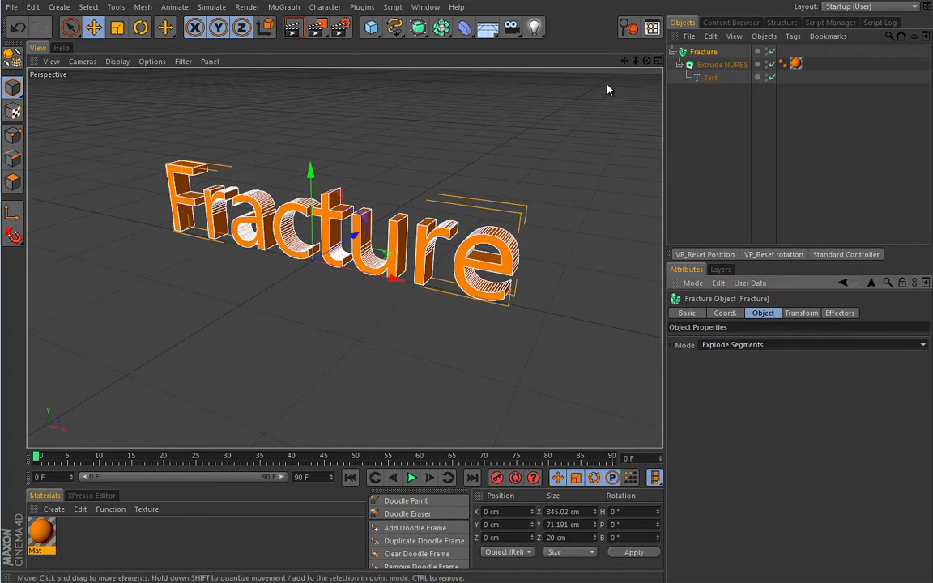
{"action": "key", "text": "c"}
{"action": "left_click", "coordinate": [672, 51]}
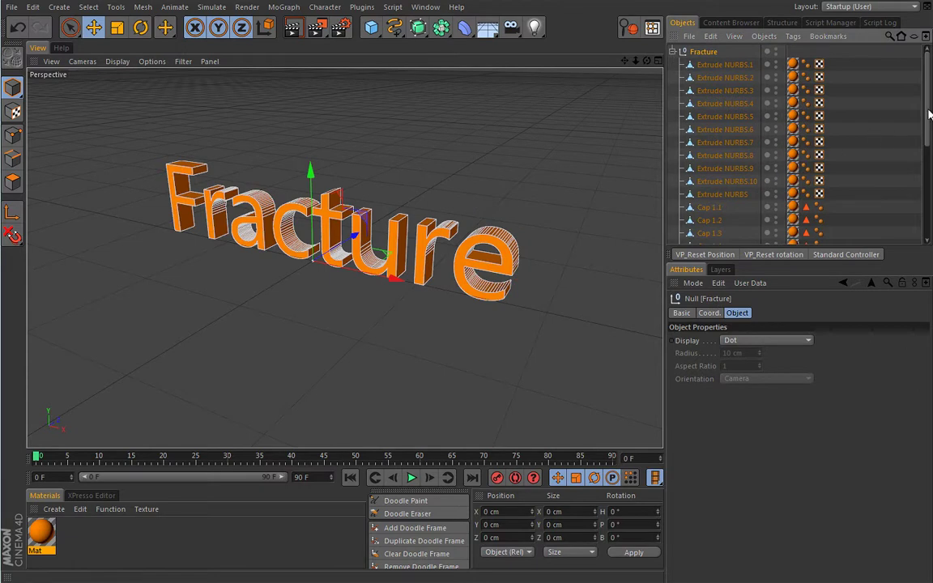
Examine the separate cap pieces such as Cap 1.8, and undo the conversion of the Fracture object
{"action": "scroll", "coordinate": [923, 187], "scroll_direction": "down", "scroll_amount": 5}
{"action": "left_click", "coordinate": [710, 120]}
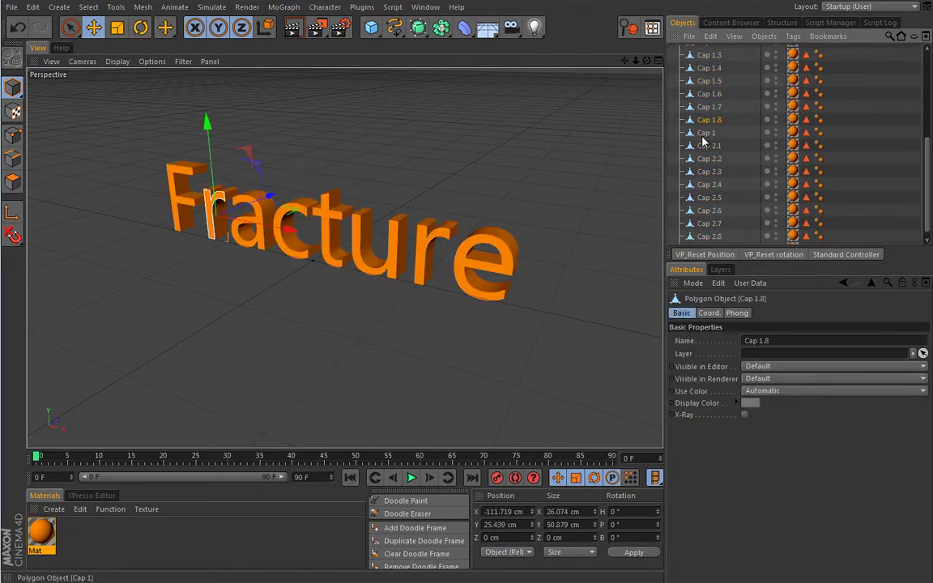
{"action": "key", "text": "ctrl+z"}
{"action": "key", "text": "ctrl+z"}
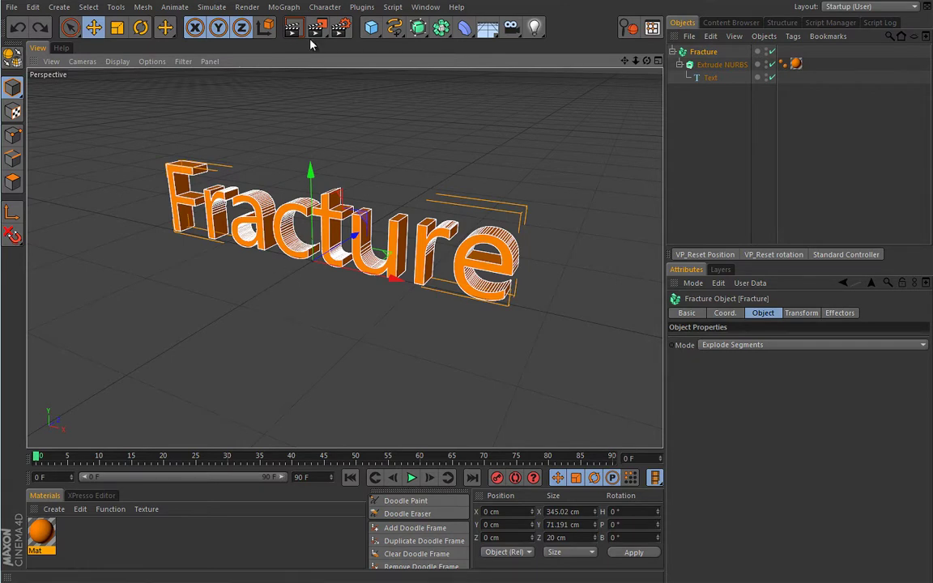
Activate the MoGraph Selection tool and set the Fracture object's mode to Explode Segments & Connect
{"action": "left_click", "coordinate": [288, 8]}
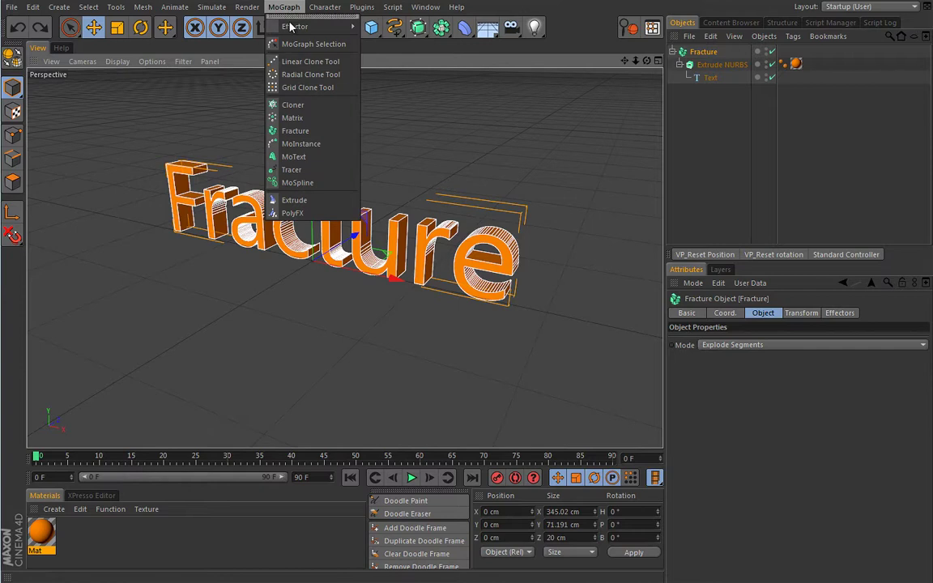
{"action": "left_click", "coordinate": [312, 44]}
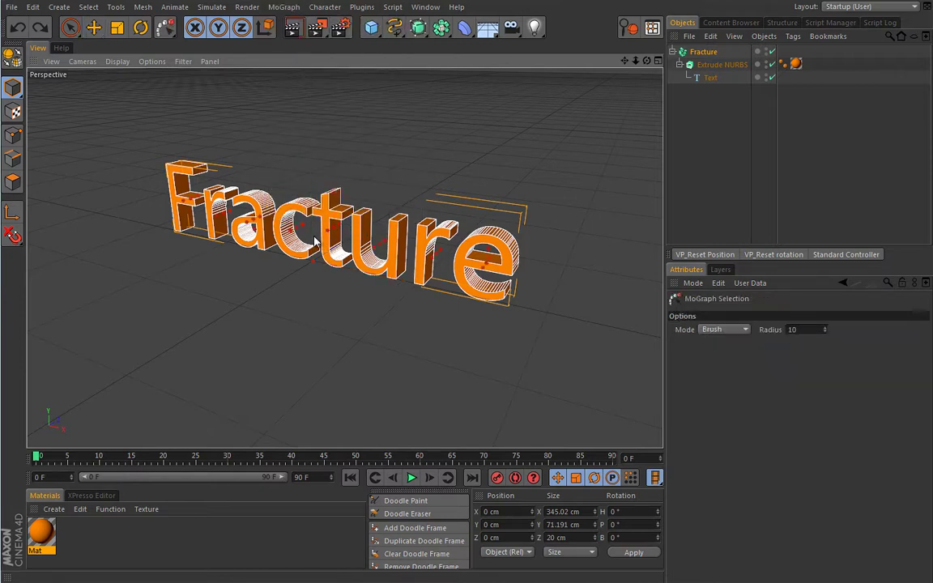
{"action": "left_click", "coordinate": [703, 51]}
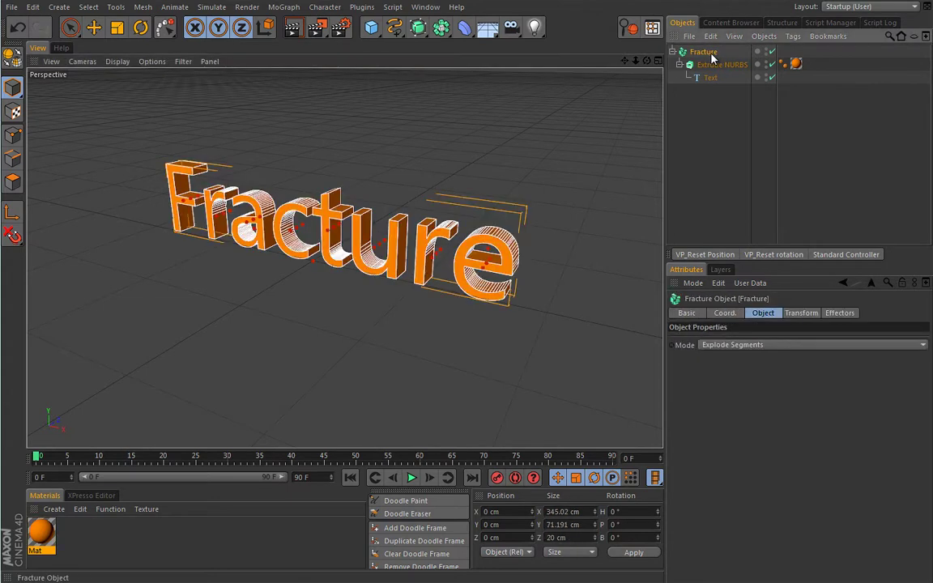
{"action": "left_click", "coordinate": [714, 344]}
{"action": "left_click", "coordinate": [728, 384]}
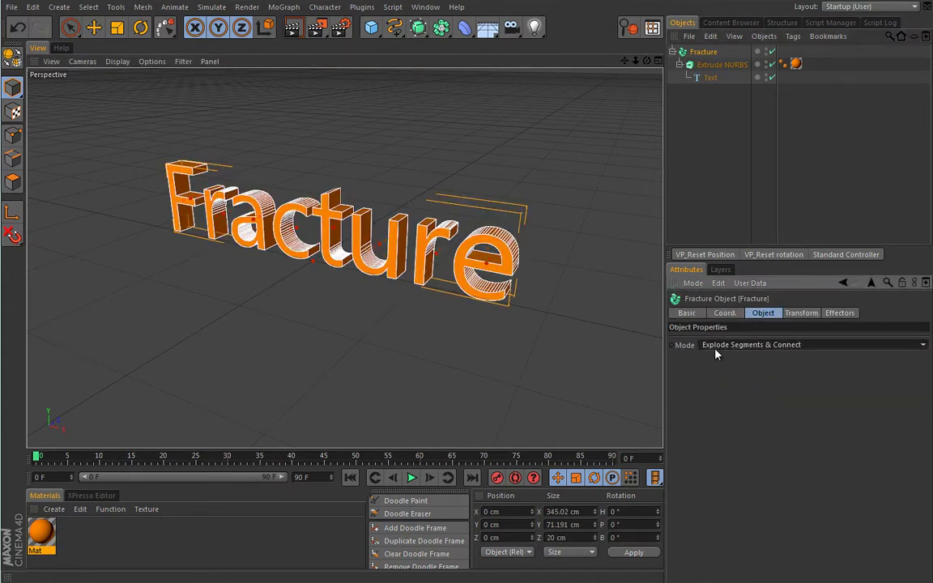
Compare the Fracture object's Straight and Explode Segments modes, and return it to Explode Segments & Connect
{"action": "left_click", "coordinate": [723, 347]}
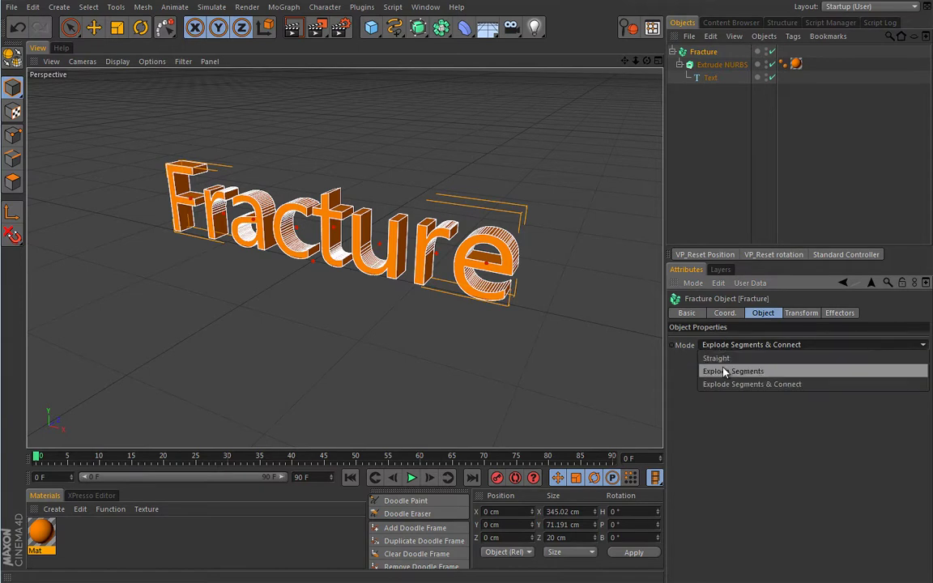
{"action": "left_click", "coordinate": [727, 359]}
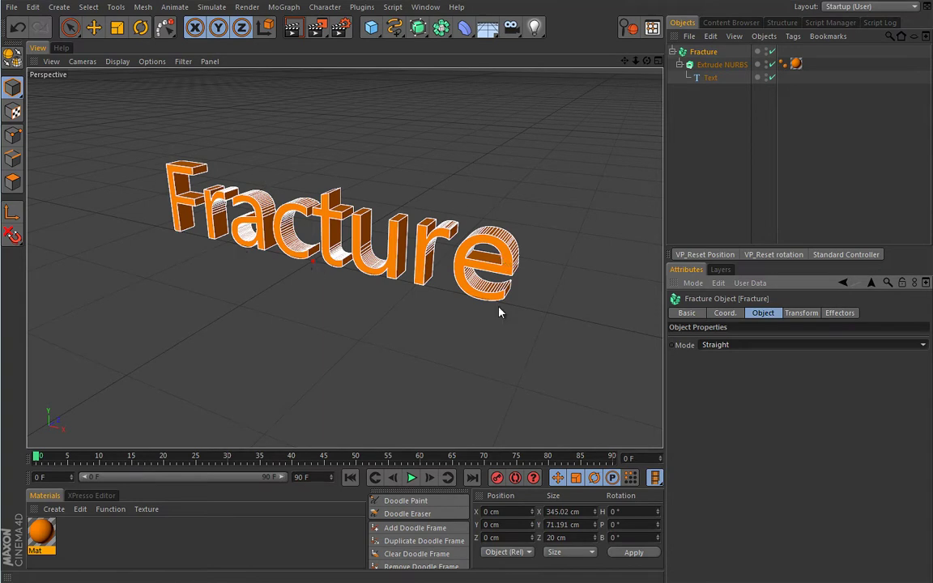
{"action": "left_click", "coordinate": [716, 344]}
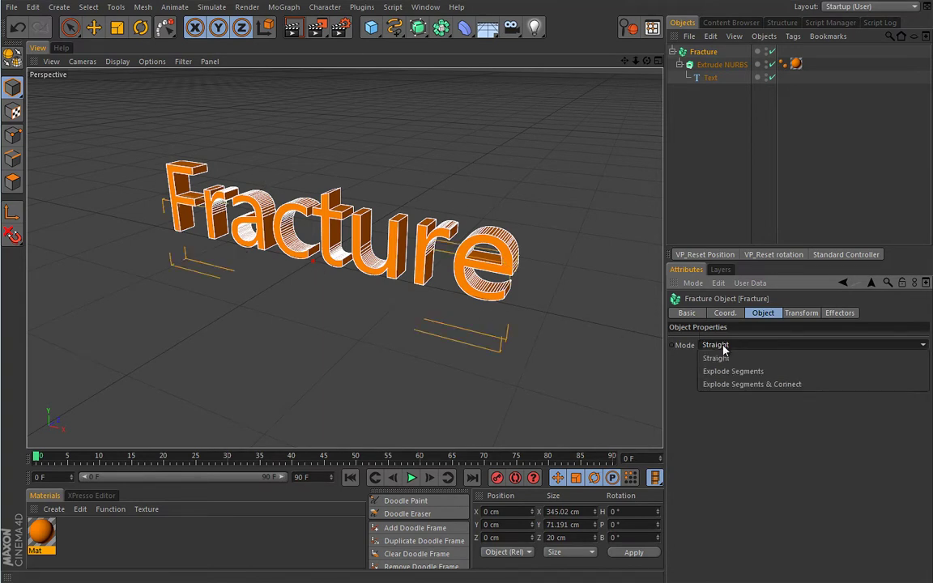
{"action": "left_click", "coordinate": [731, 371]}
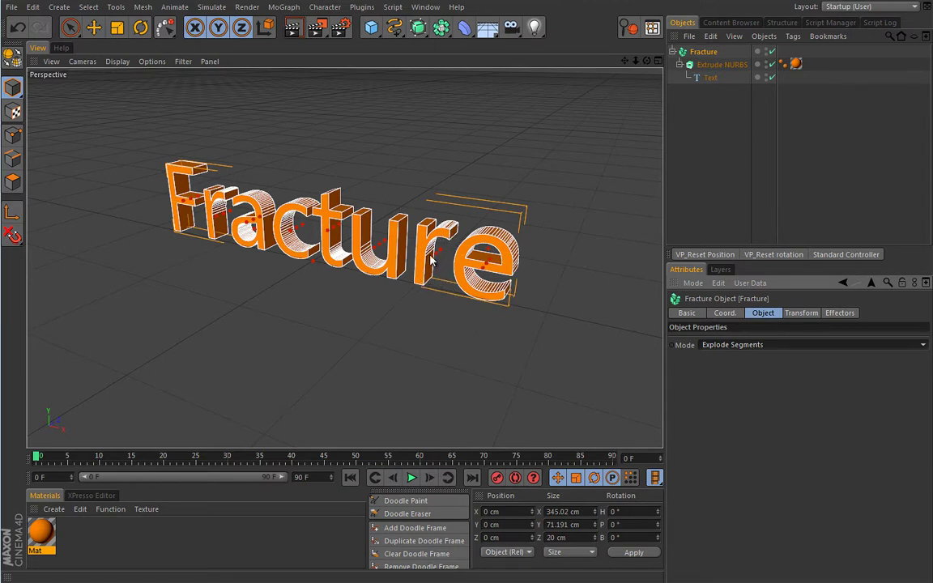
{"action": "left_click", "coordinate": [736, 347]}
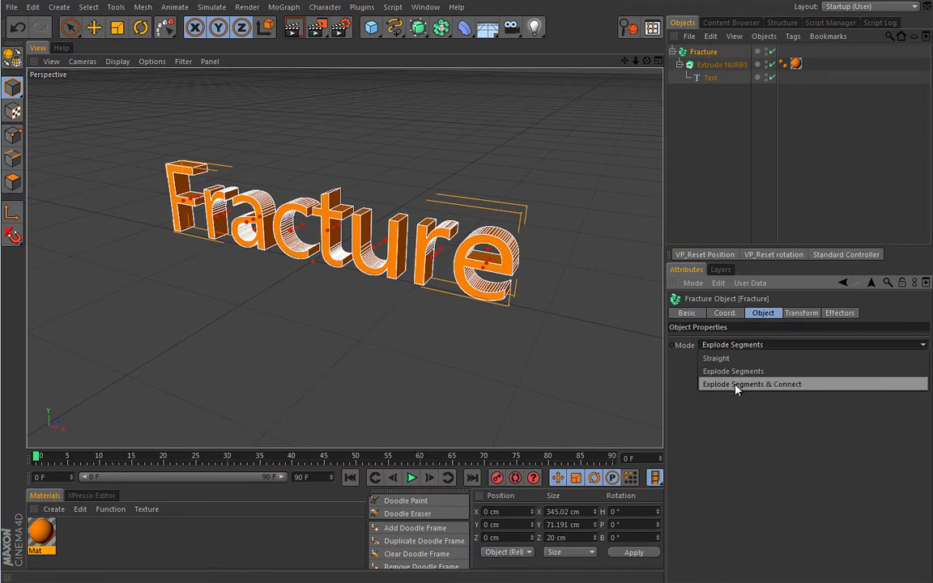
{"action": "left_click", "coordinate": [736, 386]}
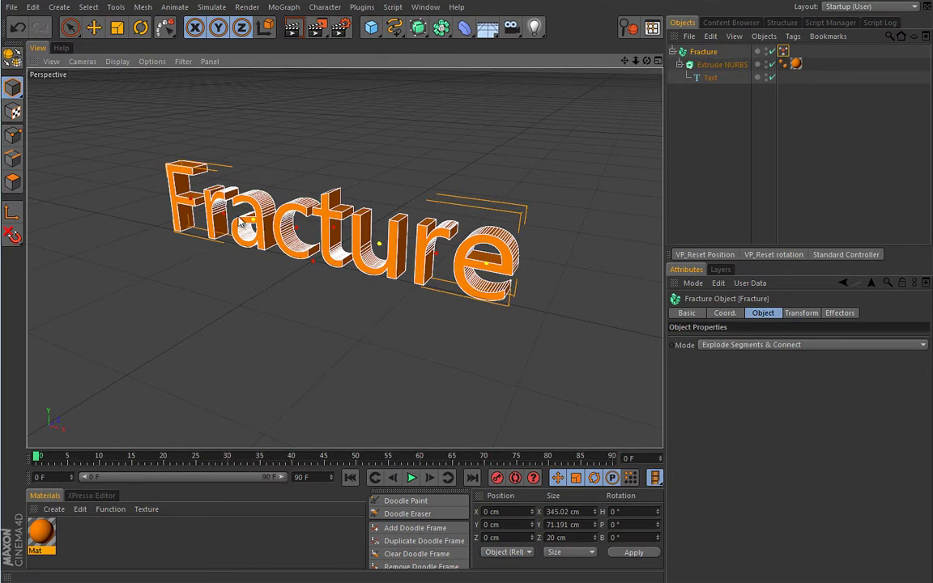
Add a Random effector to the Fracture object and set its random mode to Noise
{"action": "left_click", "coordinate": [285, 7]}
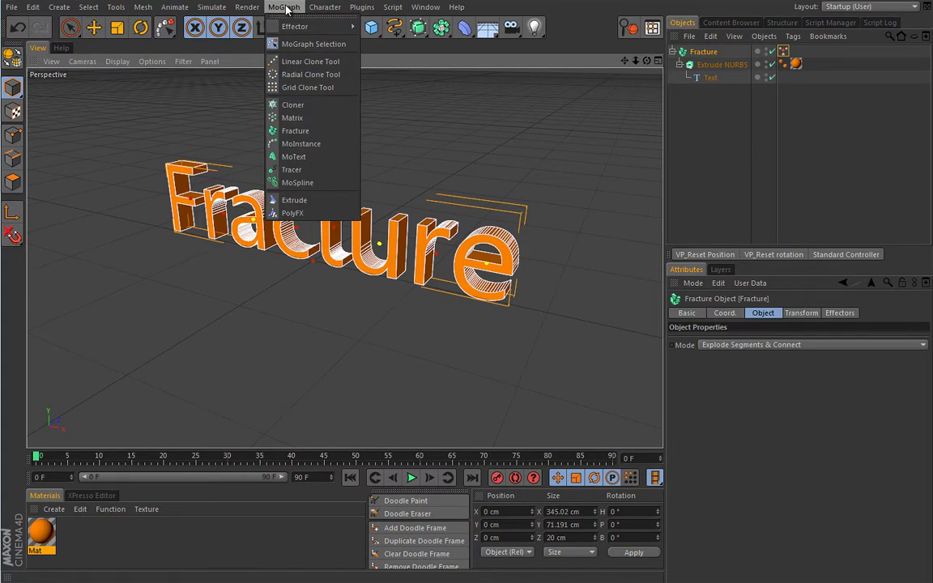
{"action": "left_click", "coordinate": [281, 7]}
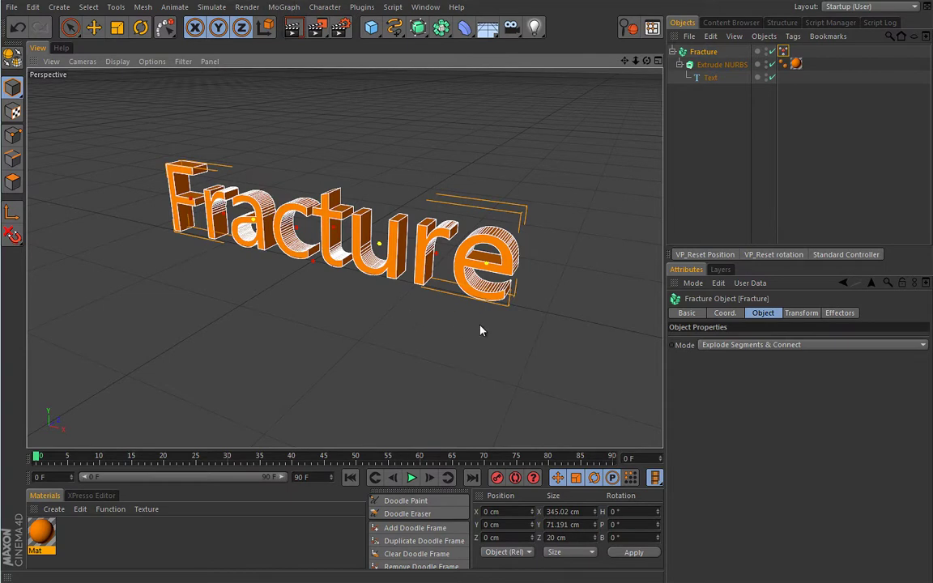
{"action": "left_click", "coordinate": [283, 8]}
{"action": "mouse_move", "coordinate": [291, 27]}
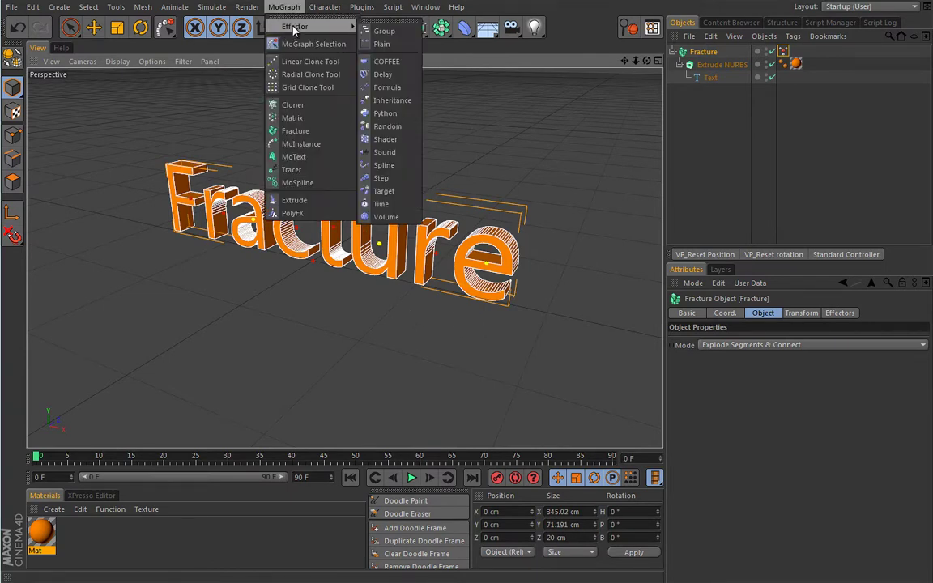
{"action": "left_click", "coordinate": [387, 126]}
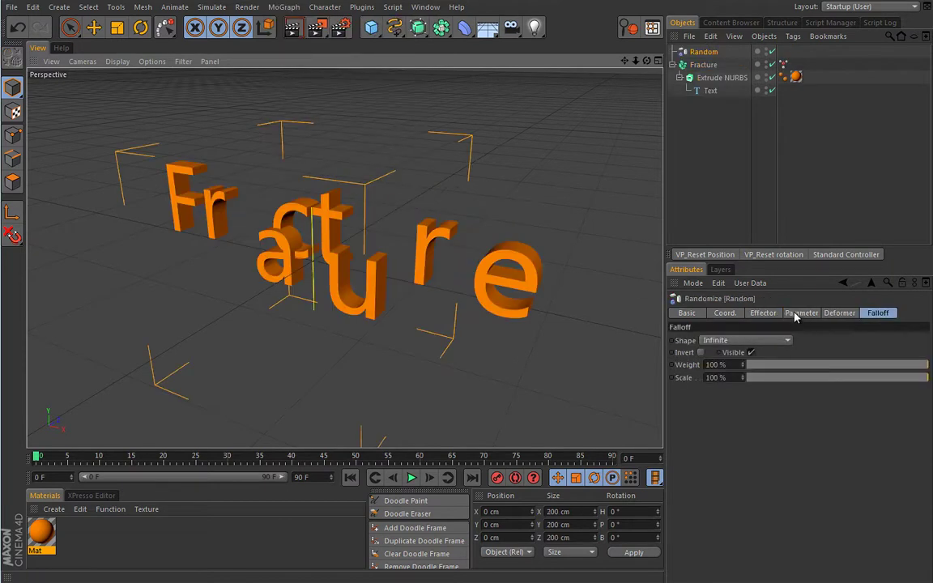
{"action": "left_click", "coordinate": [763, 313]}
{"action": "left_click", "coordinate": [751, 382]}
{"action": "left_click", "coordinate": [739, 420]}
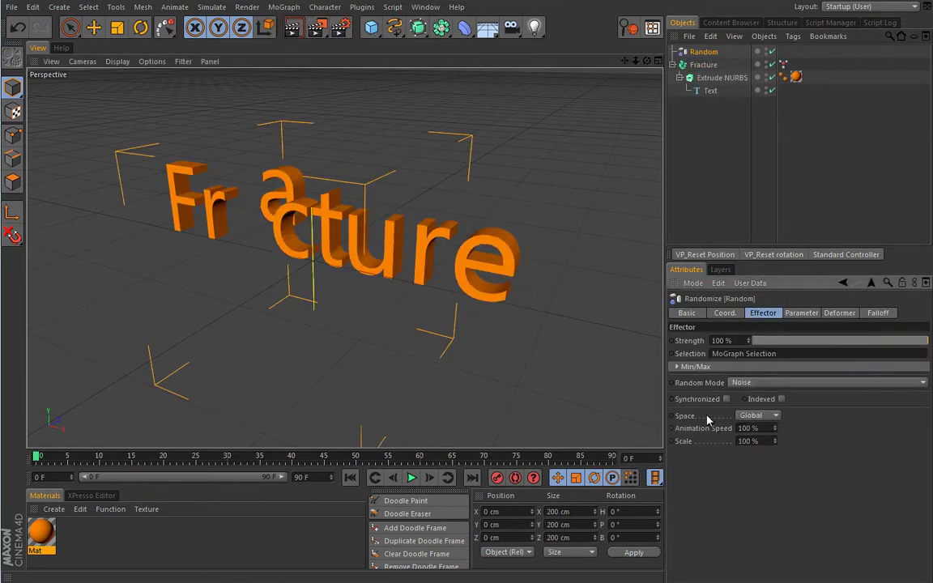
Play the animation while clearing the Random effector's selection and reassigning the Fracture object's MoGraph Selection tag, and return to the first frame
{"action": "left_click", "coordinate": [411, 478]}
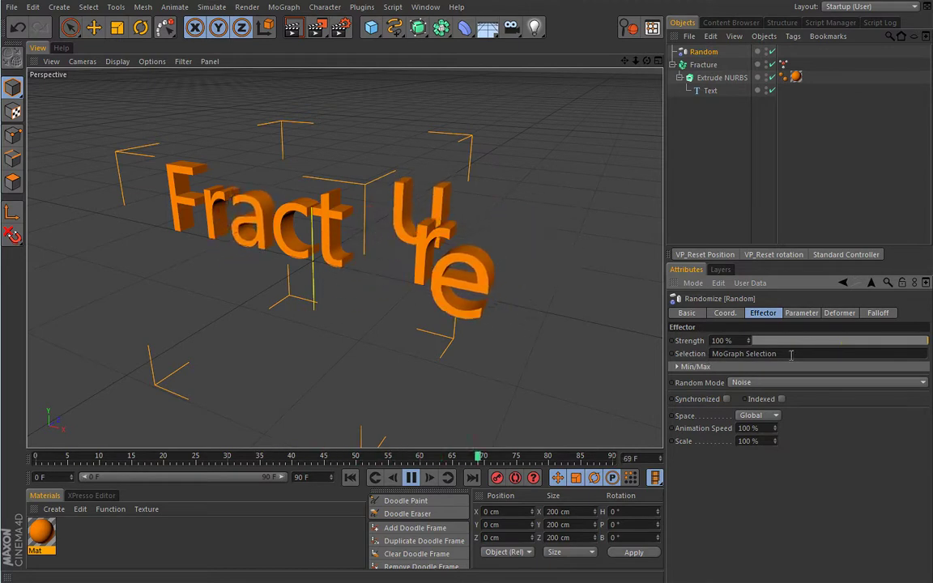
{"action": "left_click", "coordinate": [729, 354]}
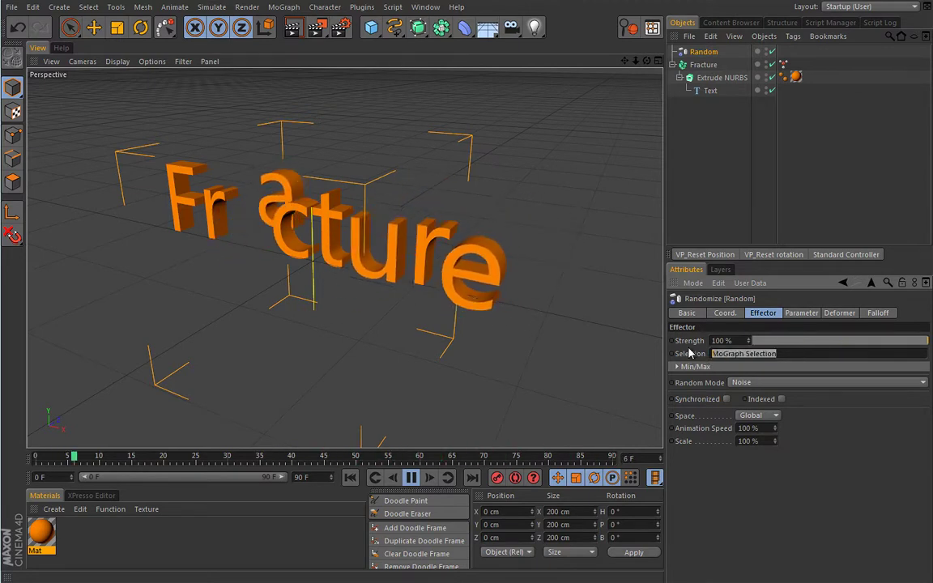
{"action": "key", "text": "Delete"}
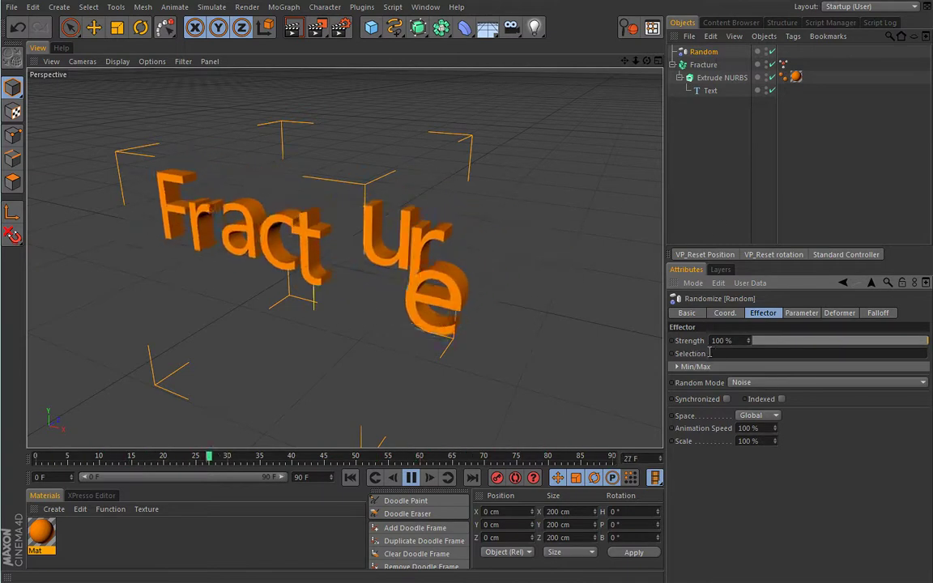
{"action": "left_click_drag", "start_coordinate": [782, 64], "coordinate": [734, 355]}
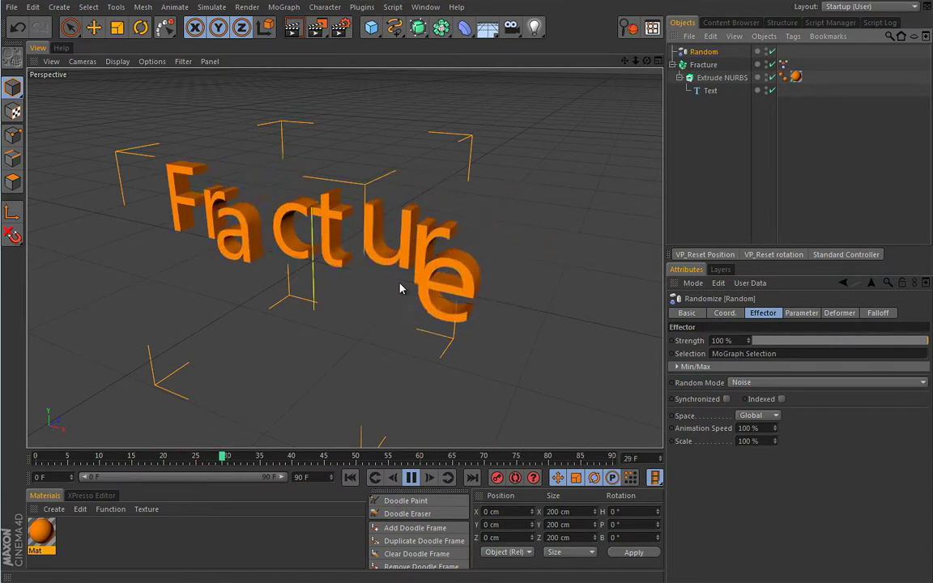
{"action": "left_click", "coordinate": [411, 478]}
{"action": "left_click", "coordinate": [351, 478]}
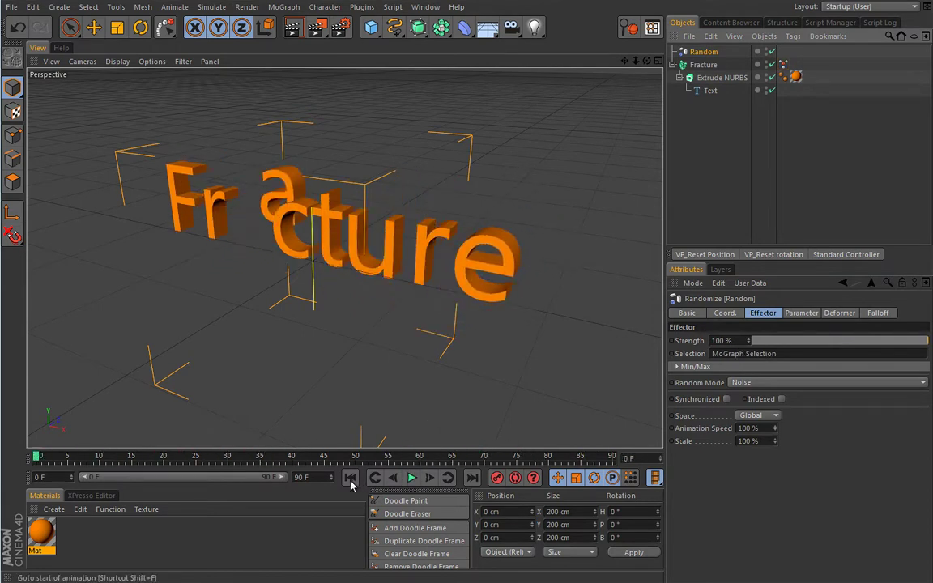